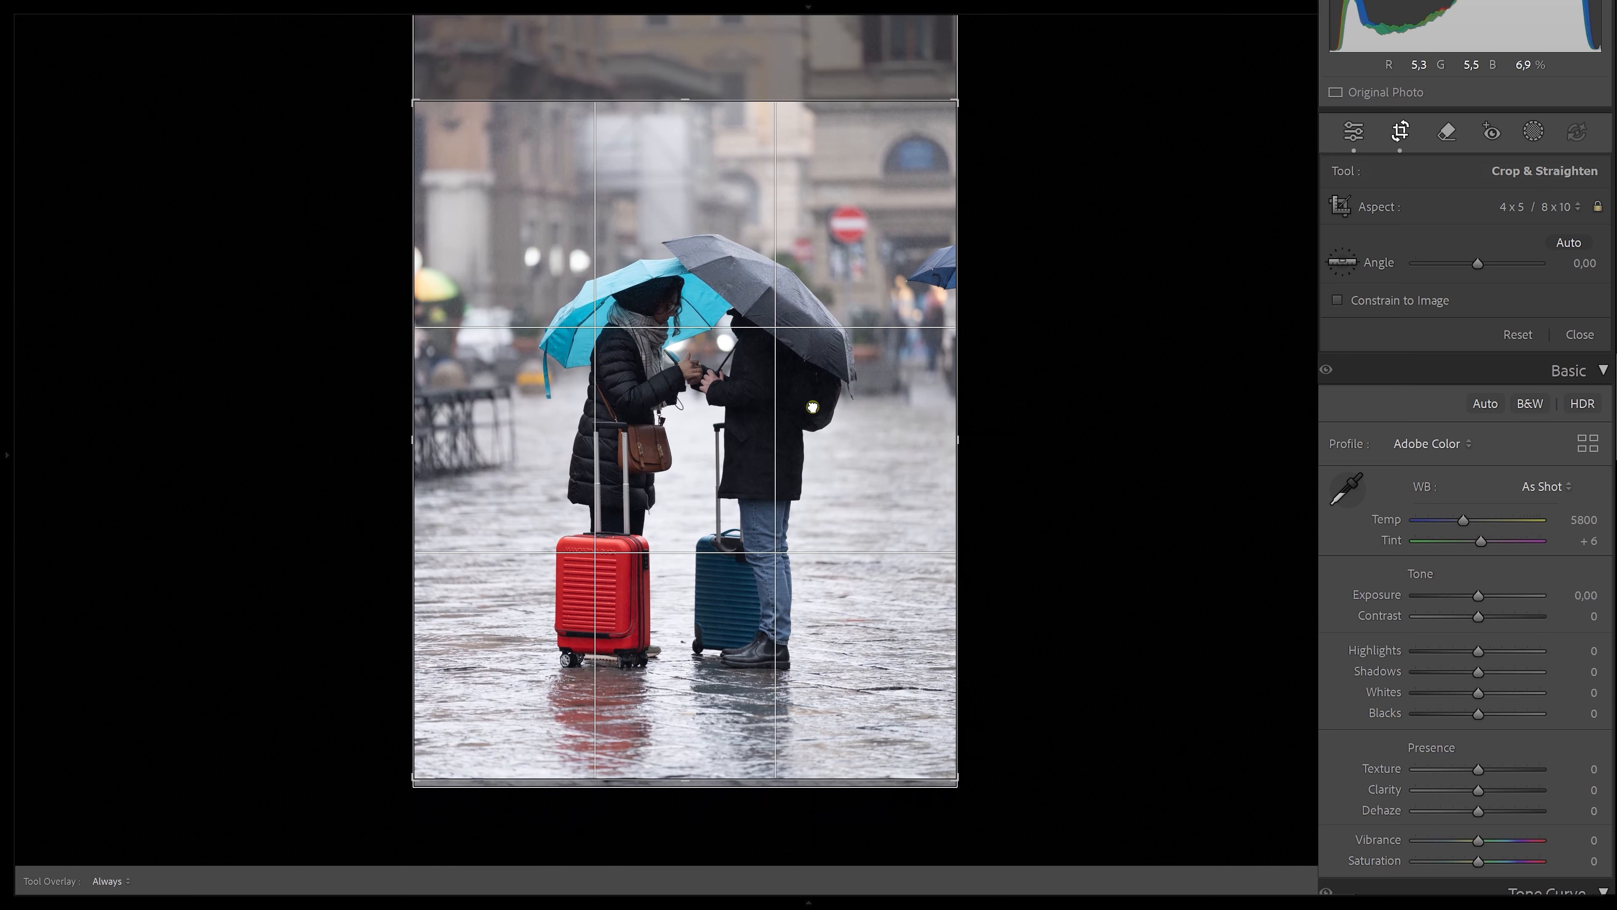
Adjust the 4 x 5 crop frame's right and top edges and close the crop tool
left_click_drag(955, 430, 964, 433)
mouse_move(680, 102)
left_mouse_down()
mouse_move(684, 130)
mouse_move(705, 87)
left_mouse_up()
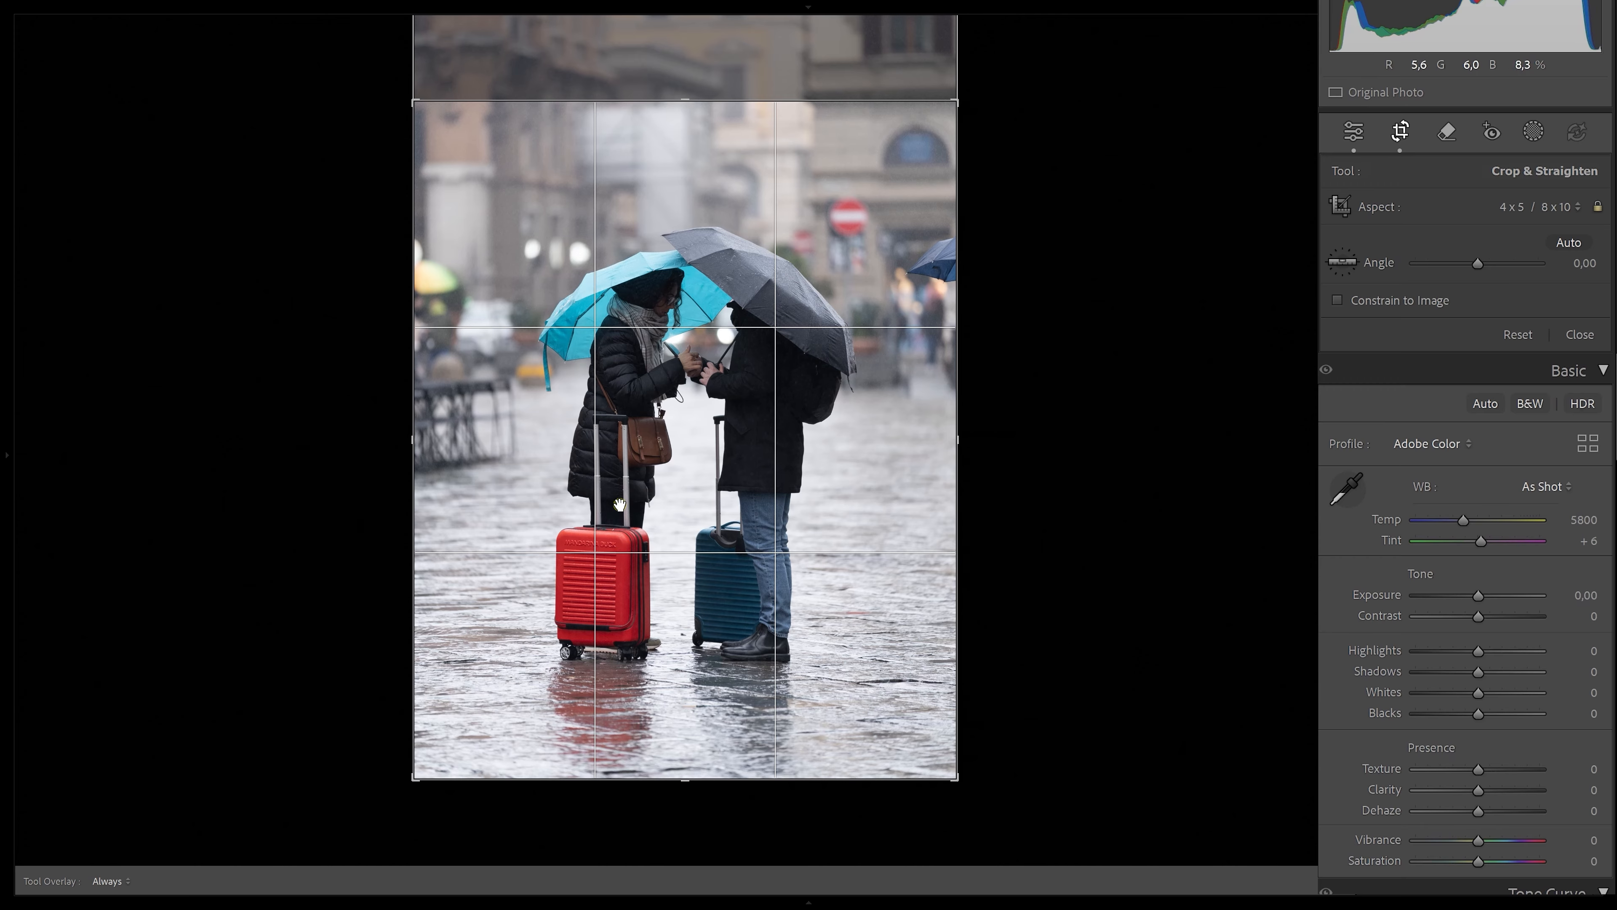
left_click(1585, 335)
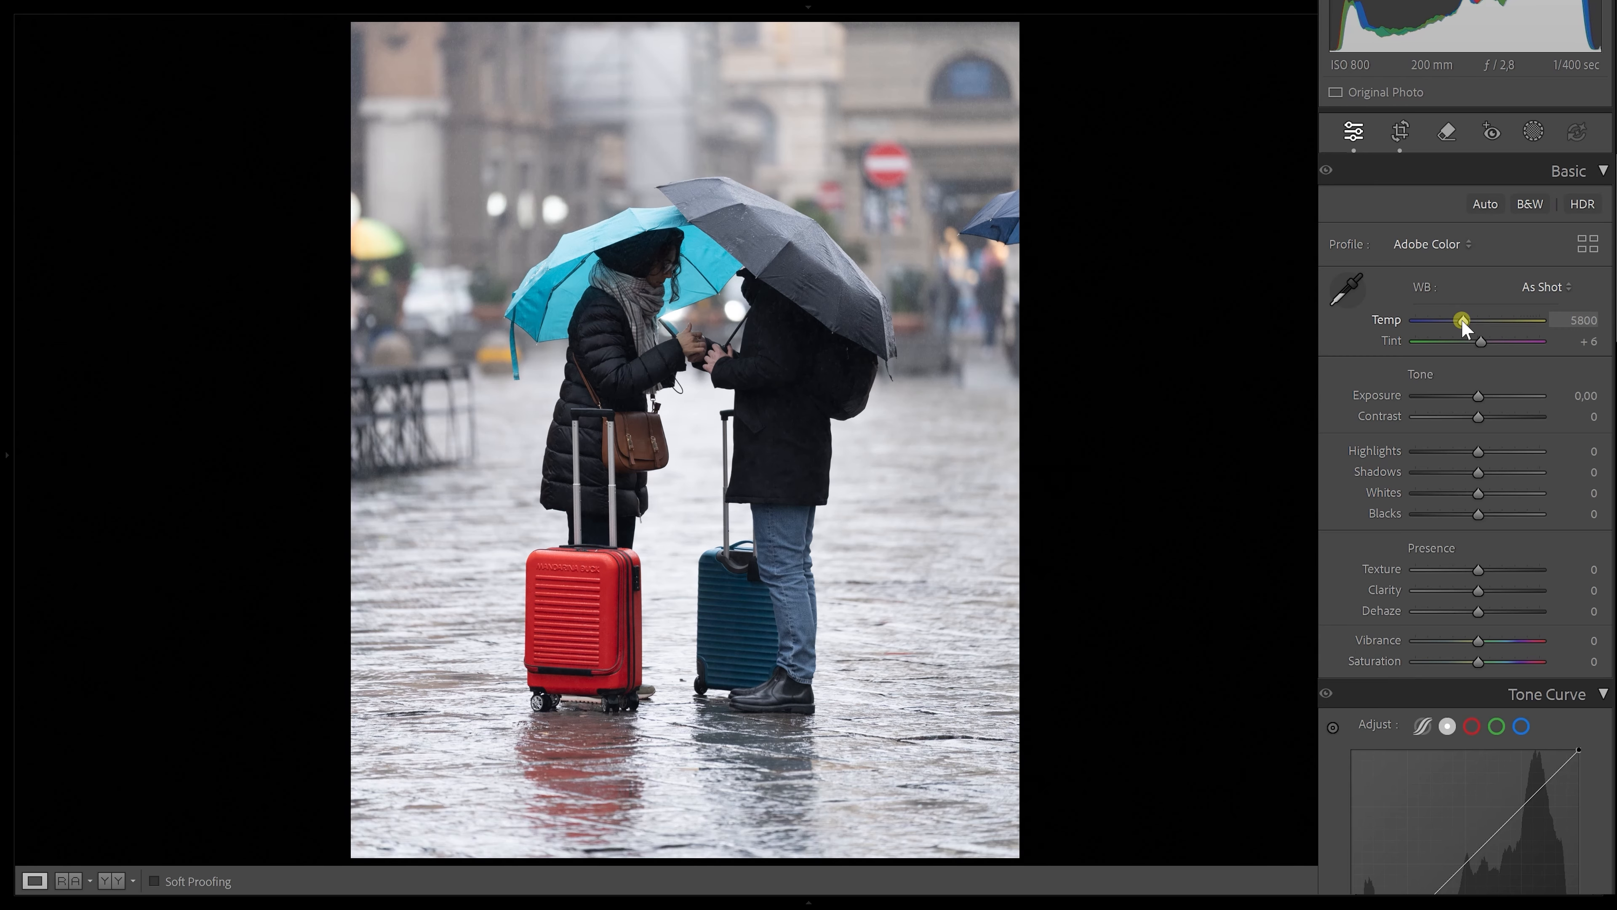
Cool the white balance to a temperature of 3752, and set Highlights to −76 and Shadows to +50
left_click_drag(1462, 319, 1438, 319)
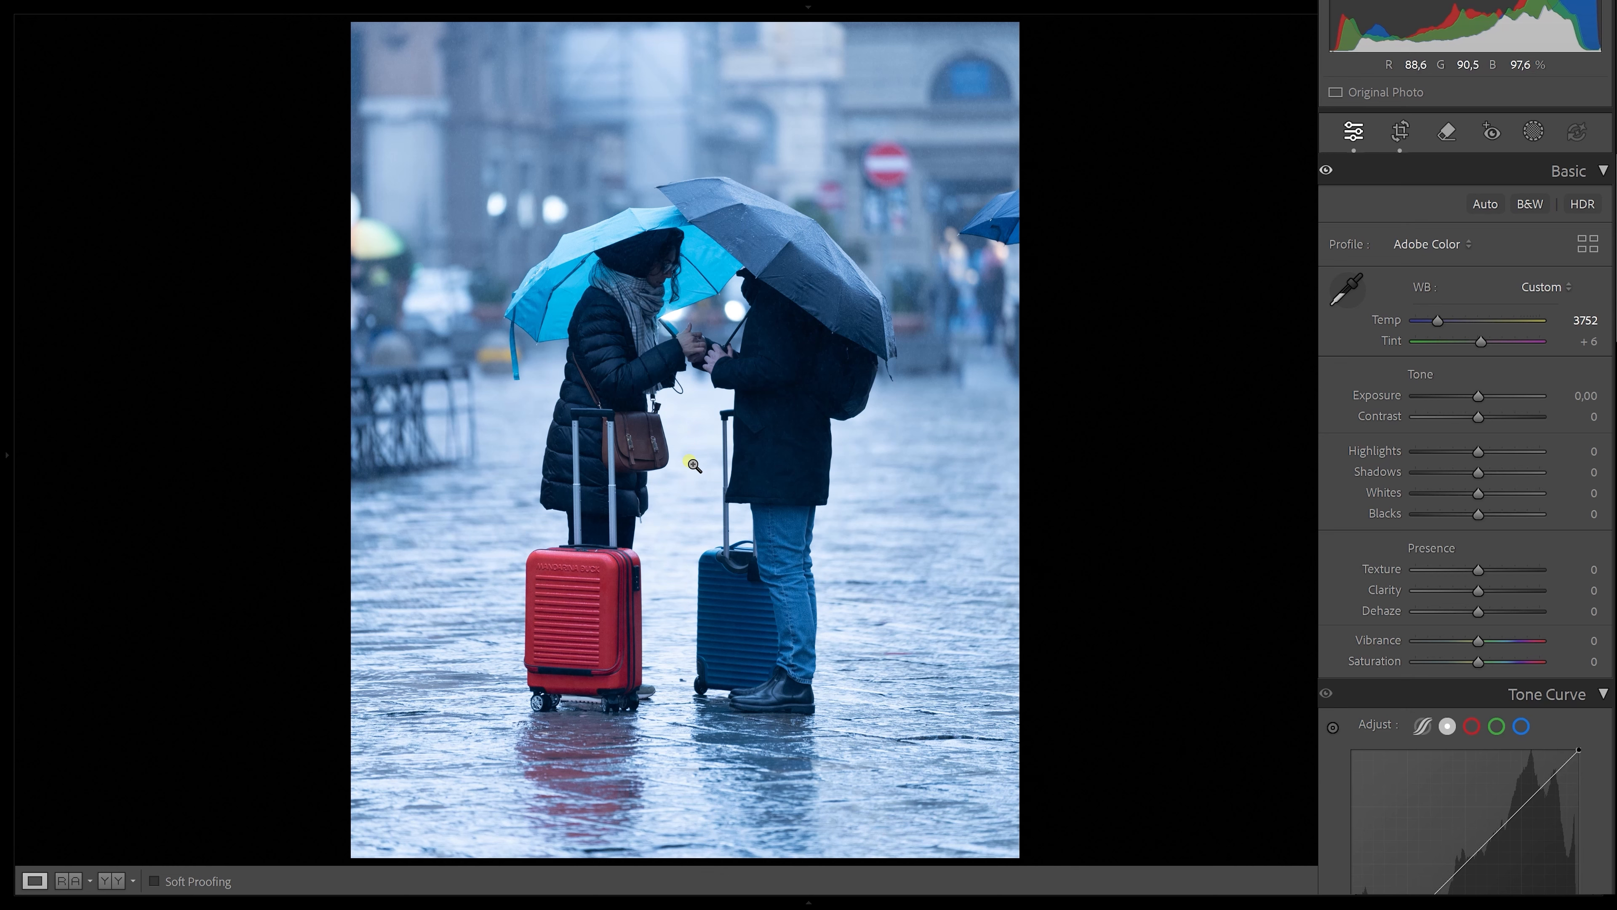
left_click_drag(1478, 451, 1430, 452)
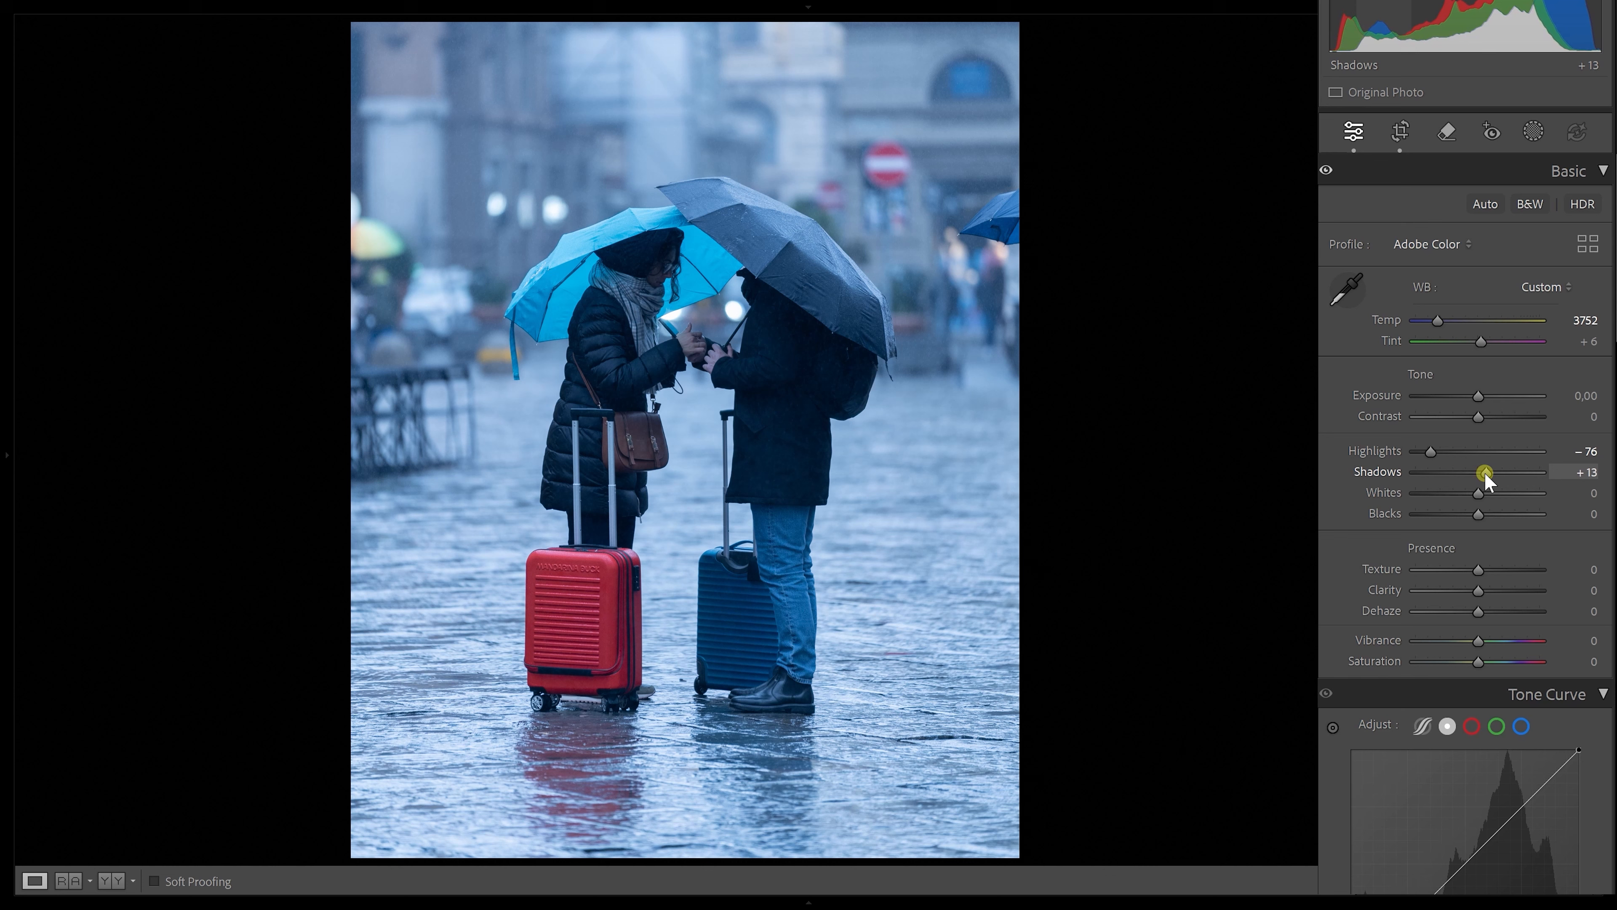
left_click_drag(1478, 472, 1510, 474)
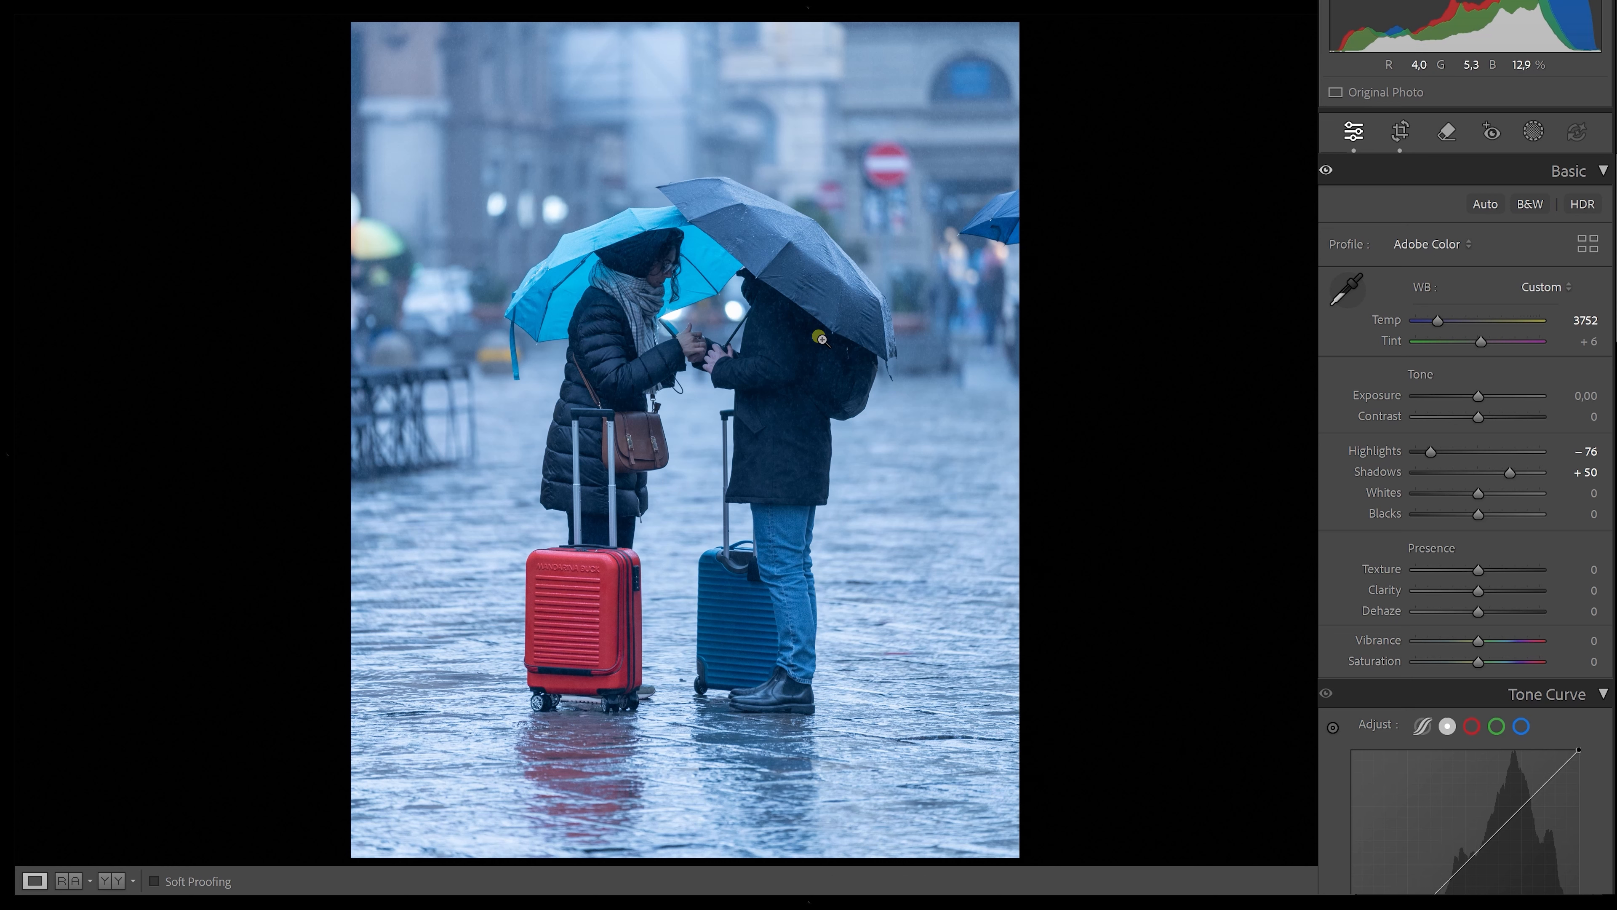
Create a new mask from Person 1 covering the entire person
left_click(1533, 132)
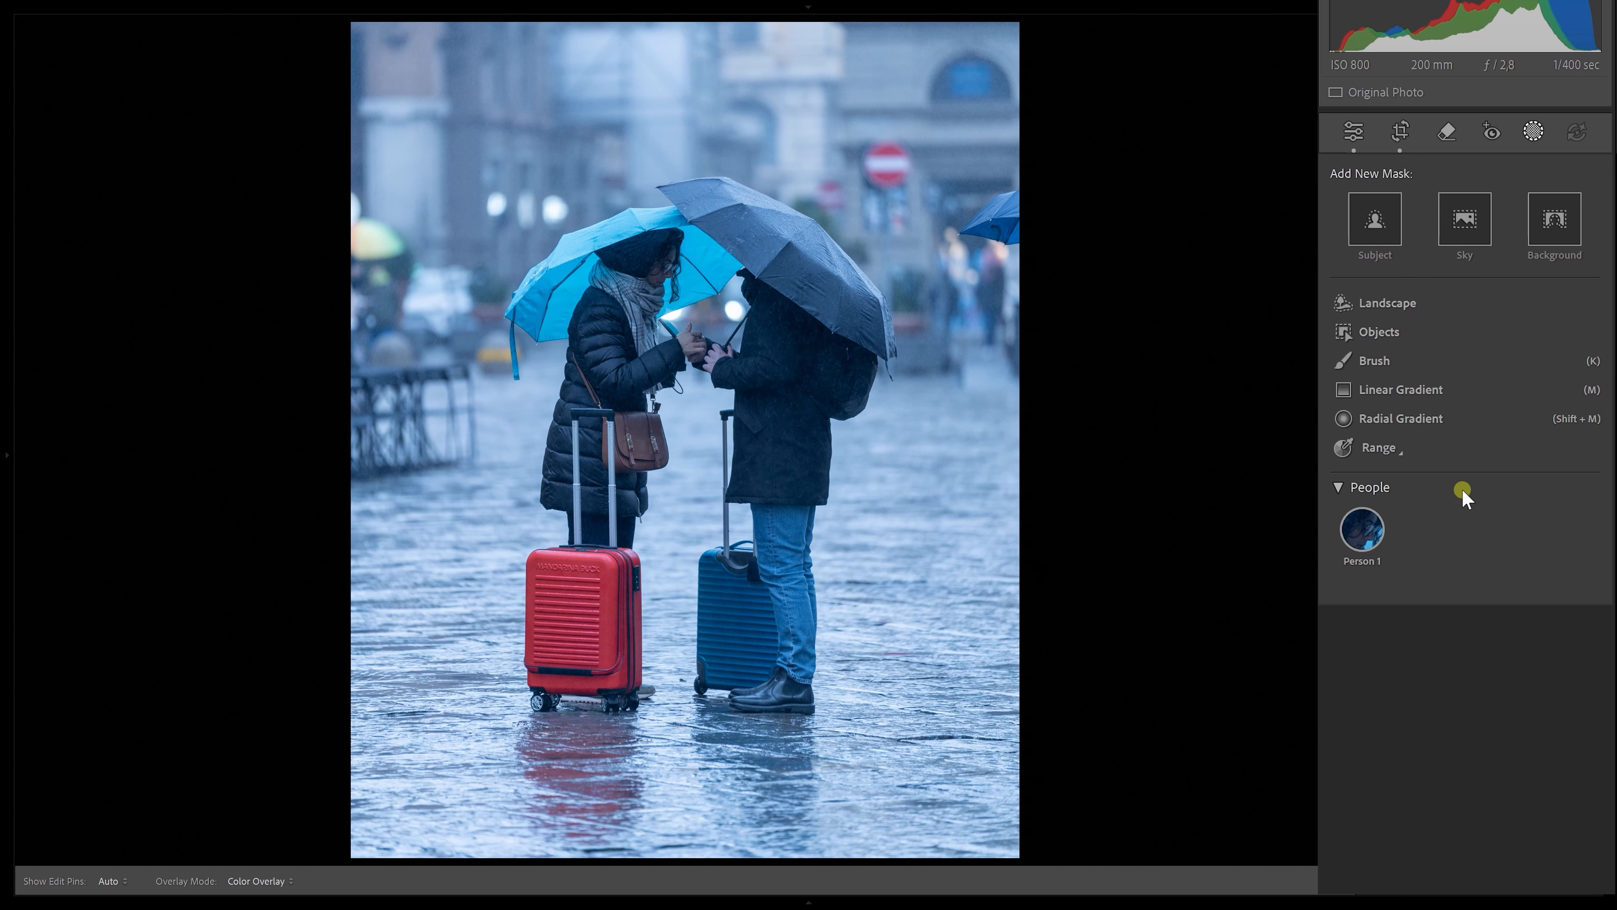
left_click(1362, 529)
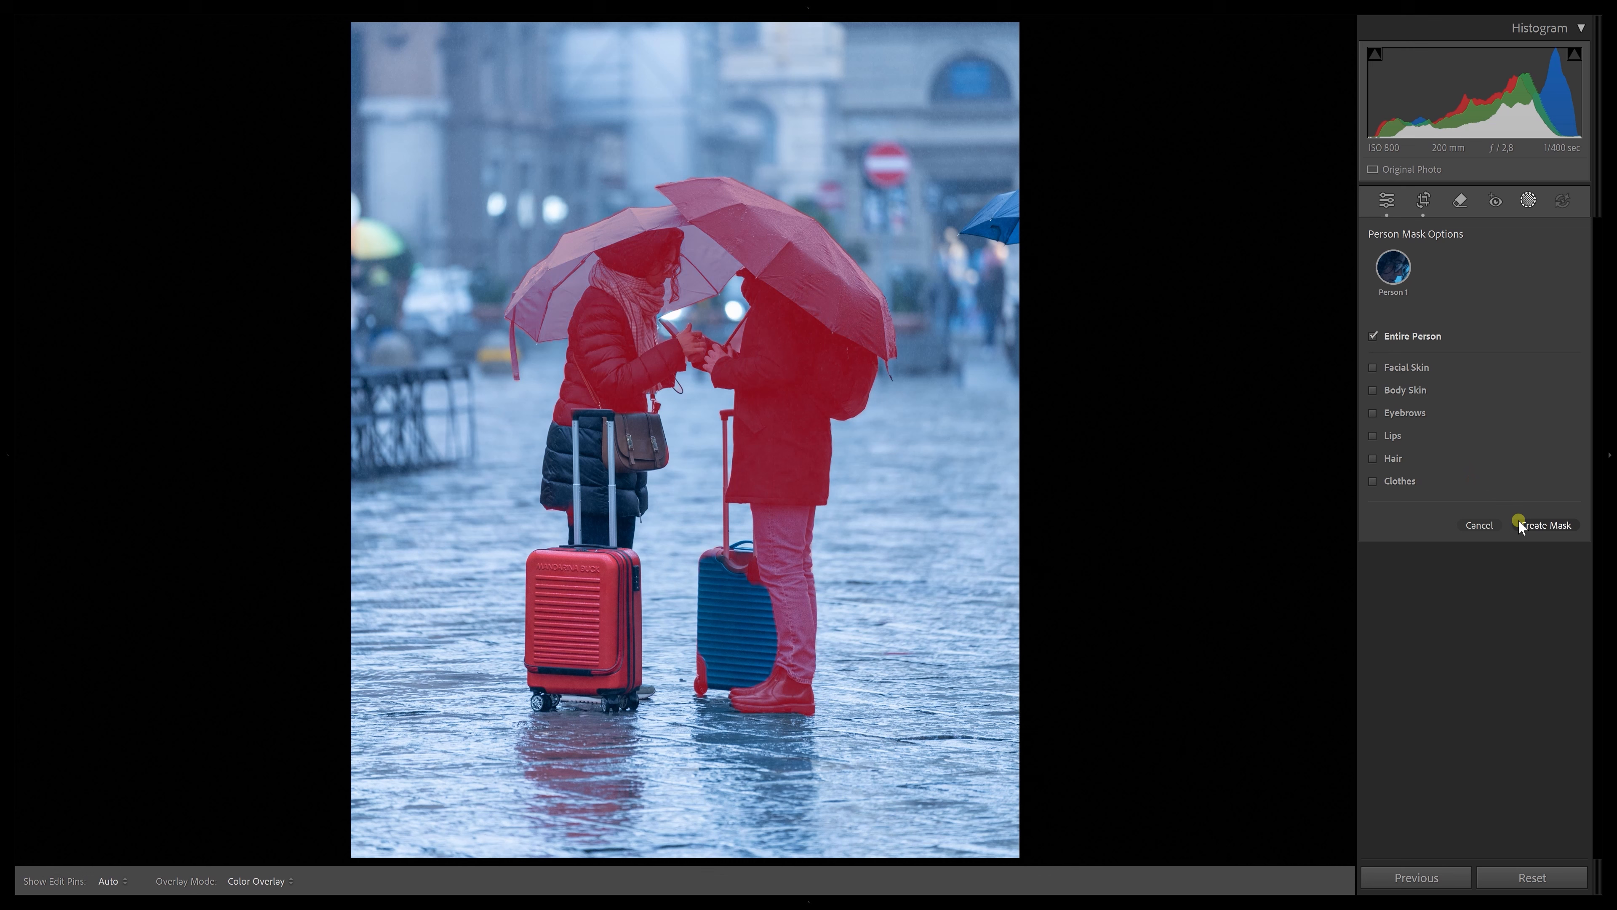
left_click(1540, 526)
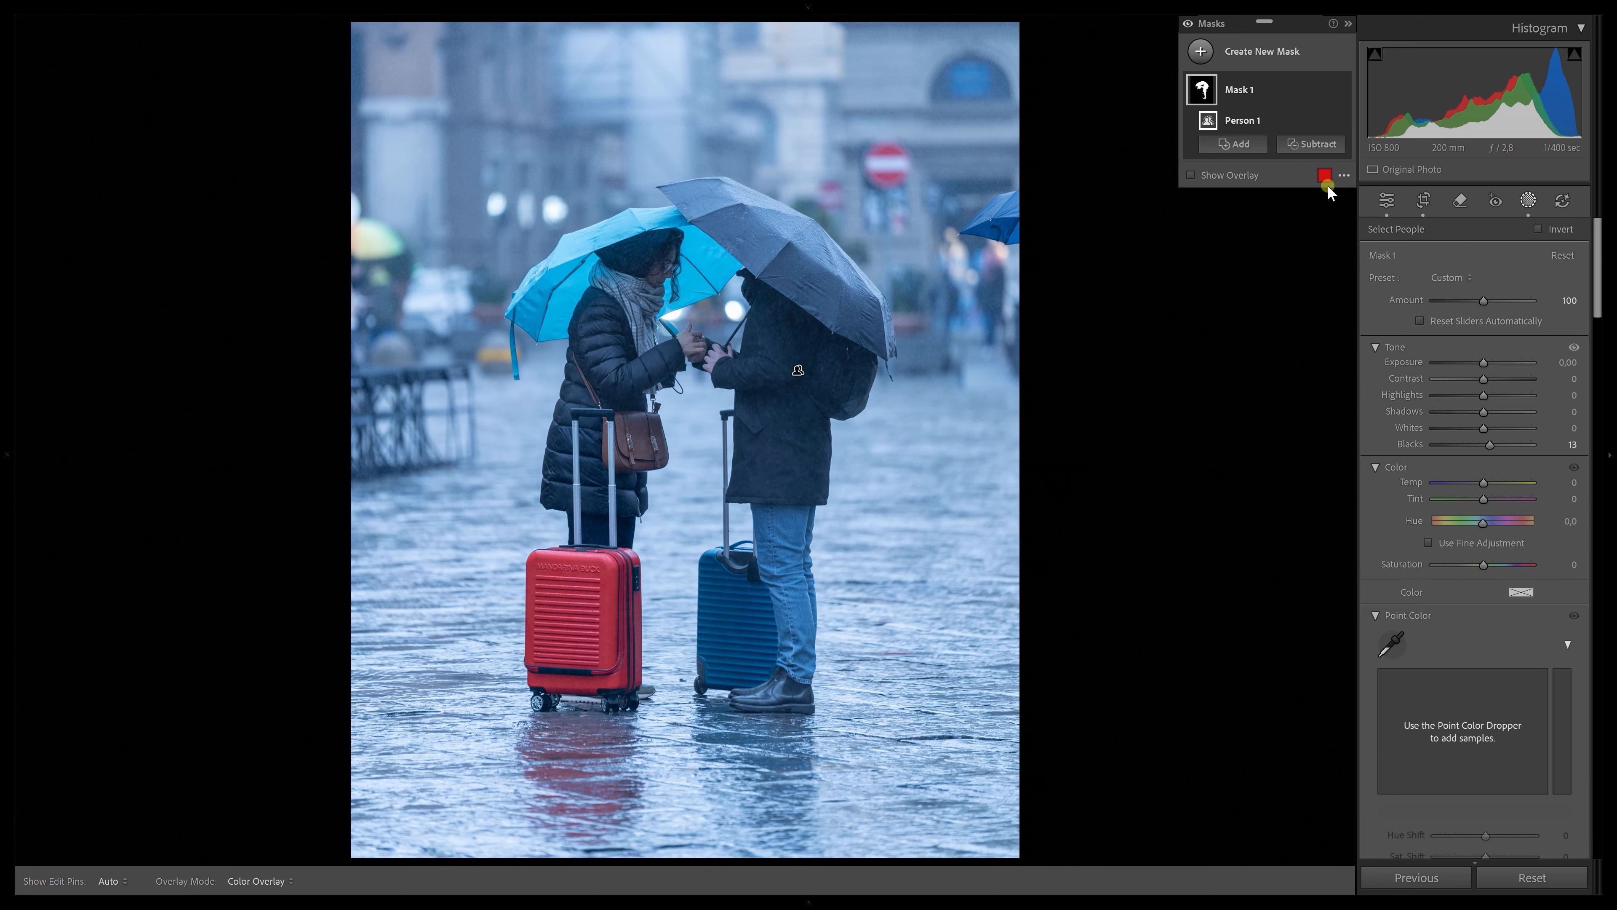
Show the mask overlay and rename the mask as The people
left_click(1231, 173)
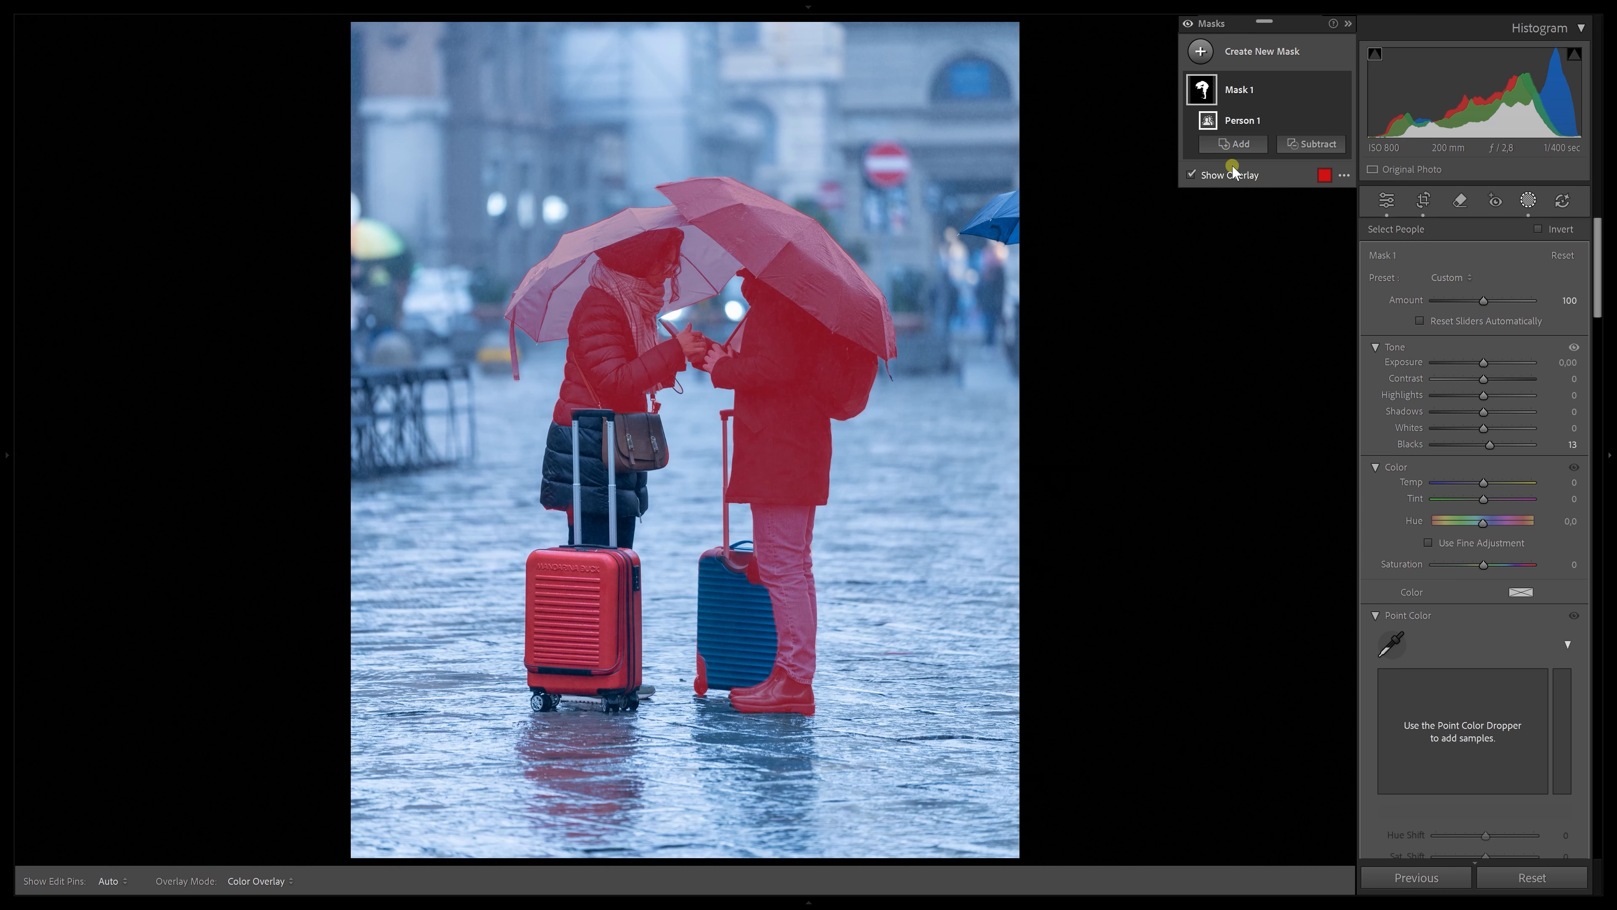
double_click(1269, 103)
type("The people")
key("Return")
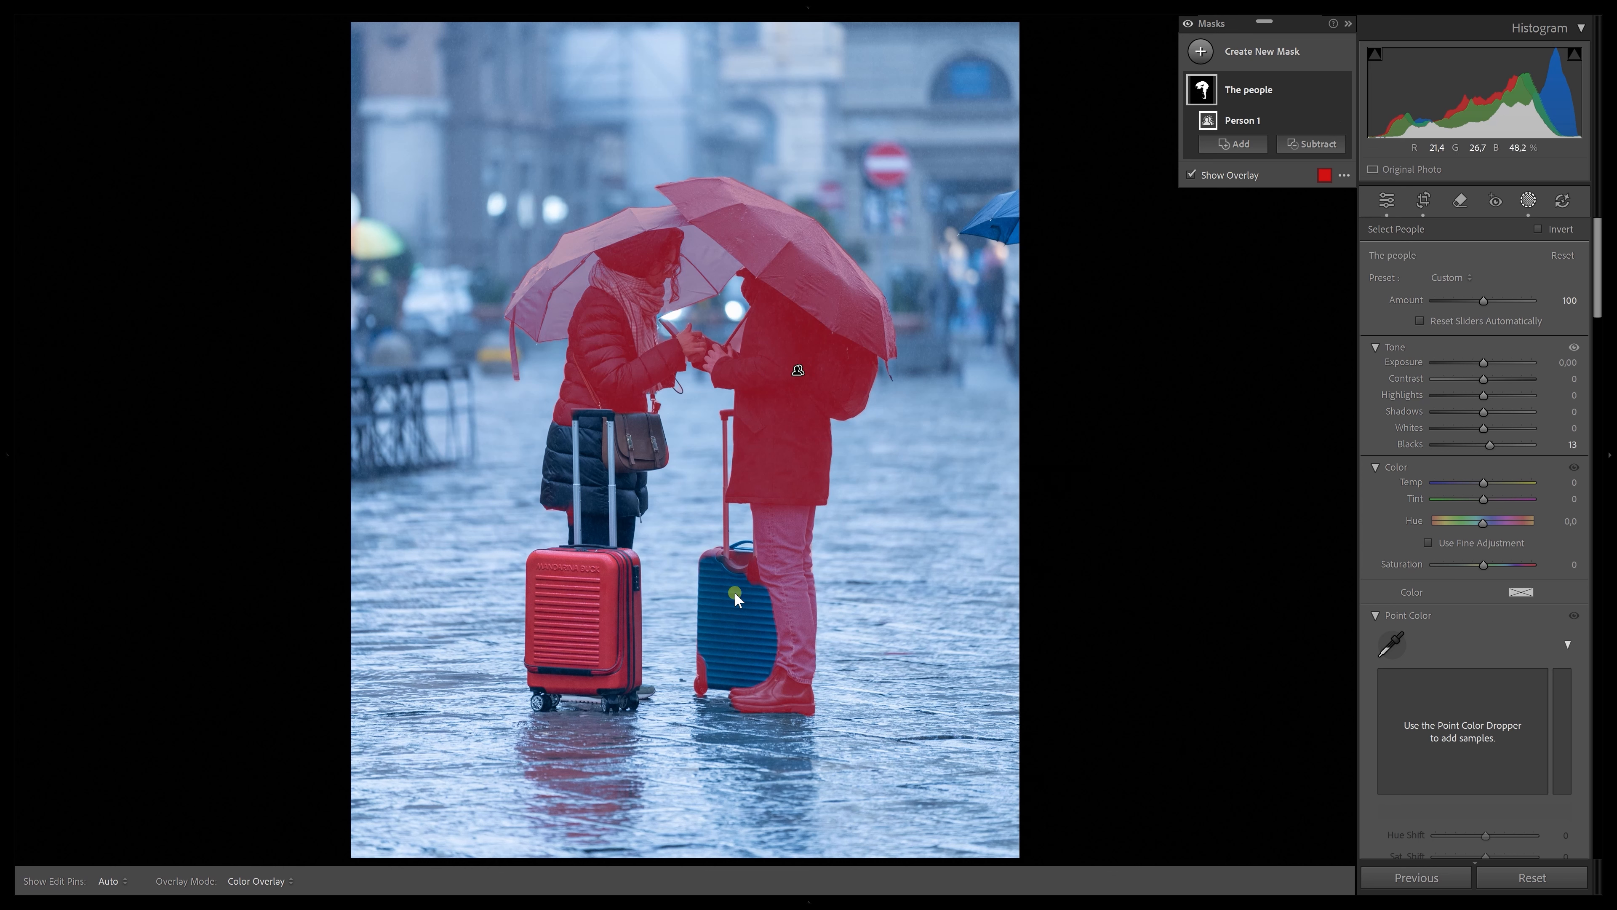
Add a brush to the mask and paint the blue suitcase into it, turning off Auto Mask for its left edge
left_click(1233, 144)
left_click(1258, 259)
key("ctrl+equal")
key("ctrl+minus")
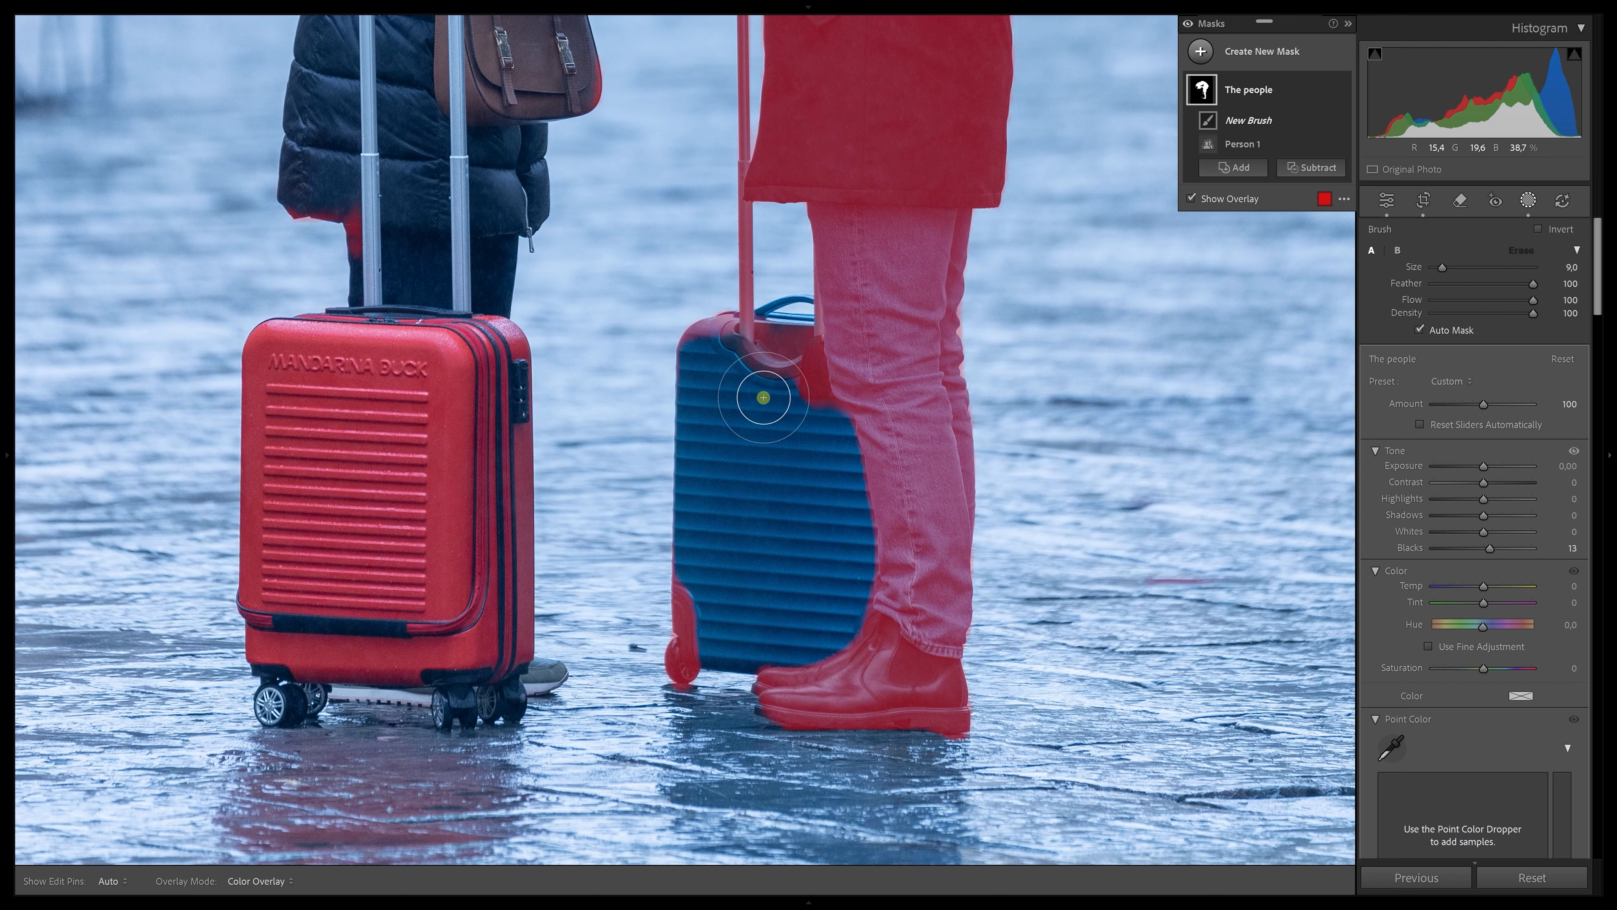
mouse_move(809, 398)
left_mouse_down()
mouse_move(836, 560)
mouse_move(846, 429)
mouse_move(784, 543)
mouse_move(751, 437)
mouse_move(762, 391)
mouse_move(758, 471)
mouse_move(737, 441)
mouse_move(741, 384)
mouse_move(776, 497)
mouse_move(840, 529)
mouse_move(860, 508)
mouse_move(844, 579)
left_mouse_up()
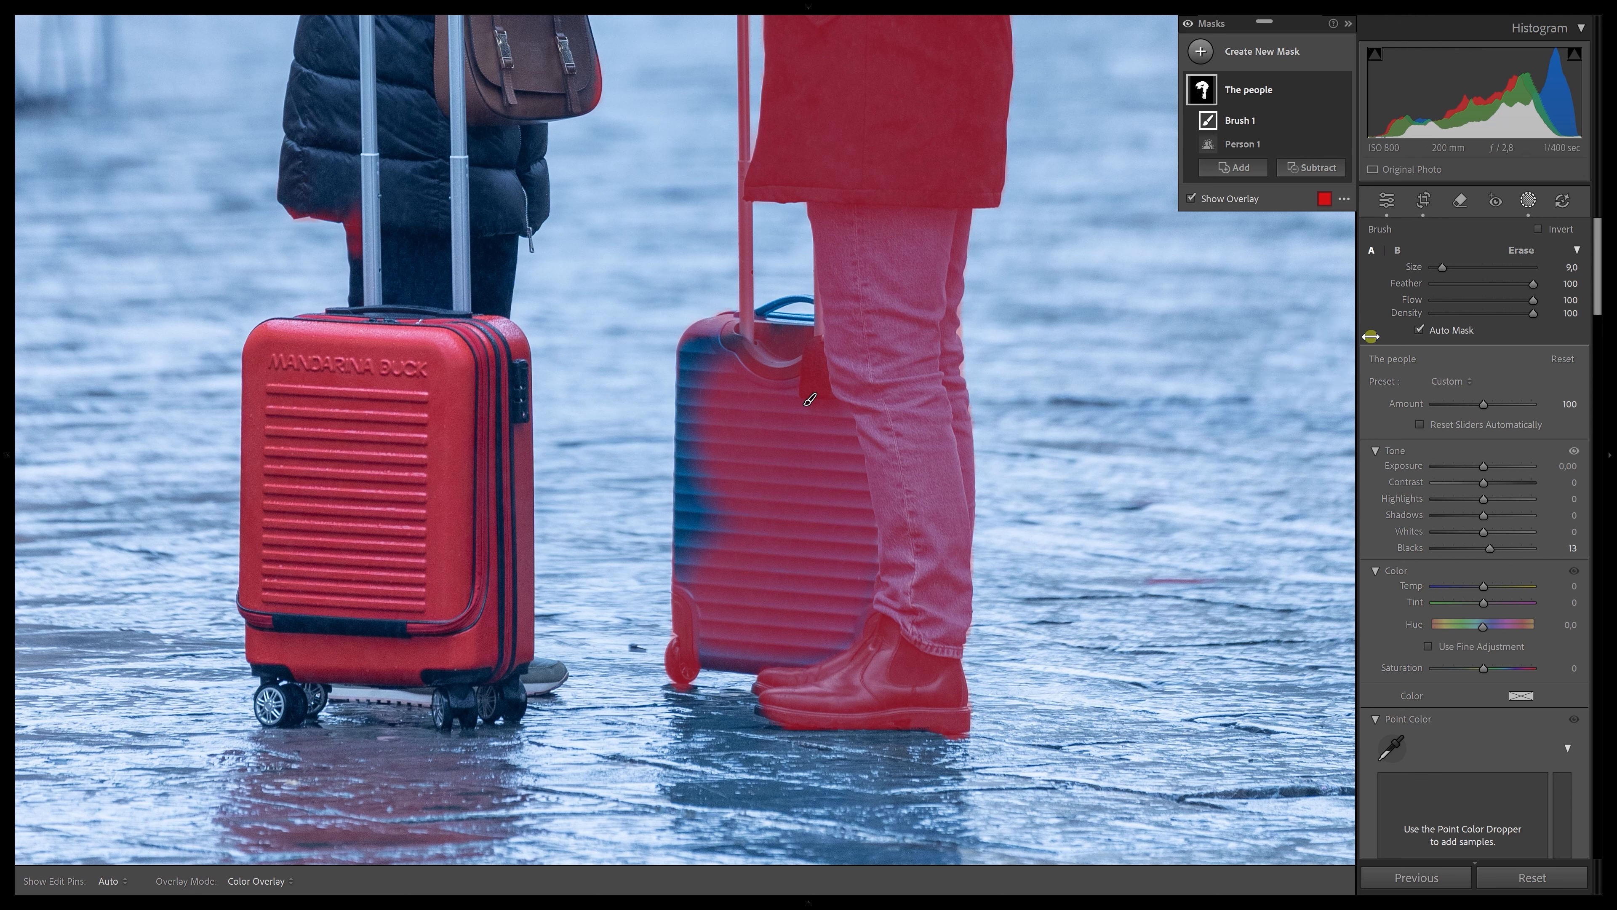
left_click(1419, 330)
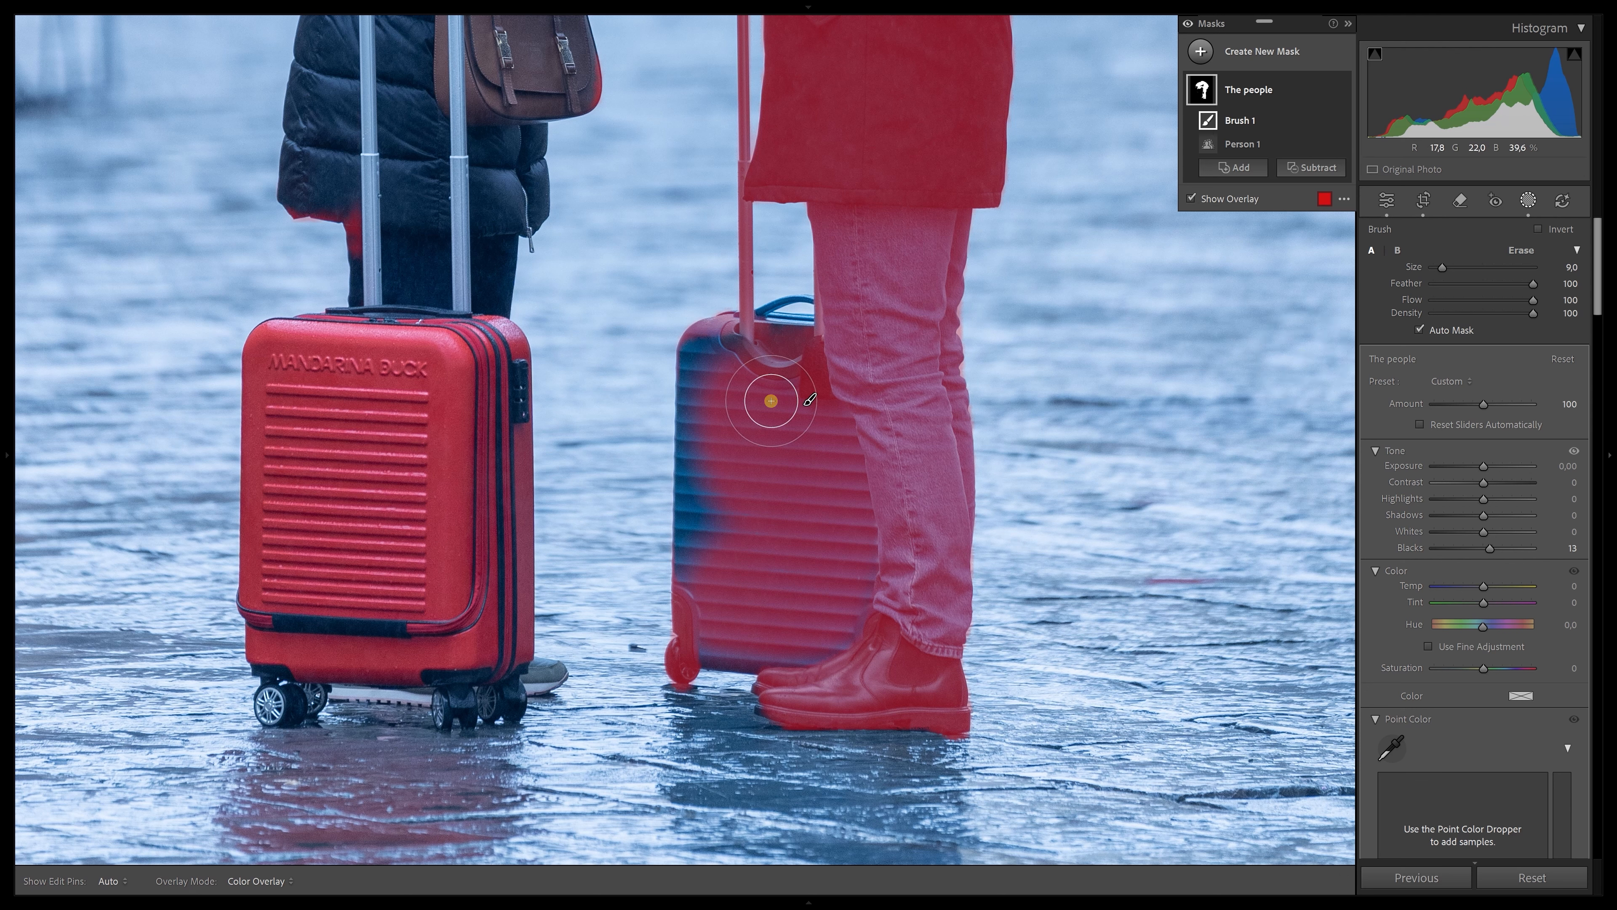
left_click_drag(733, 366, 728, 469)
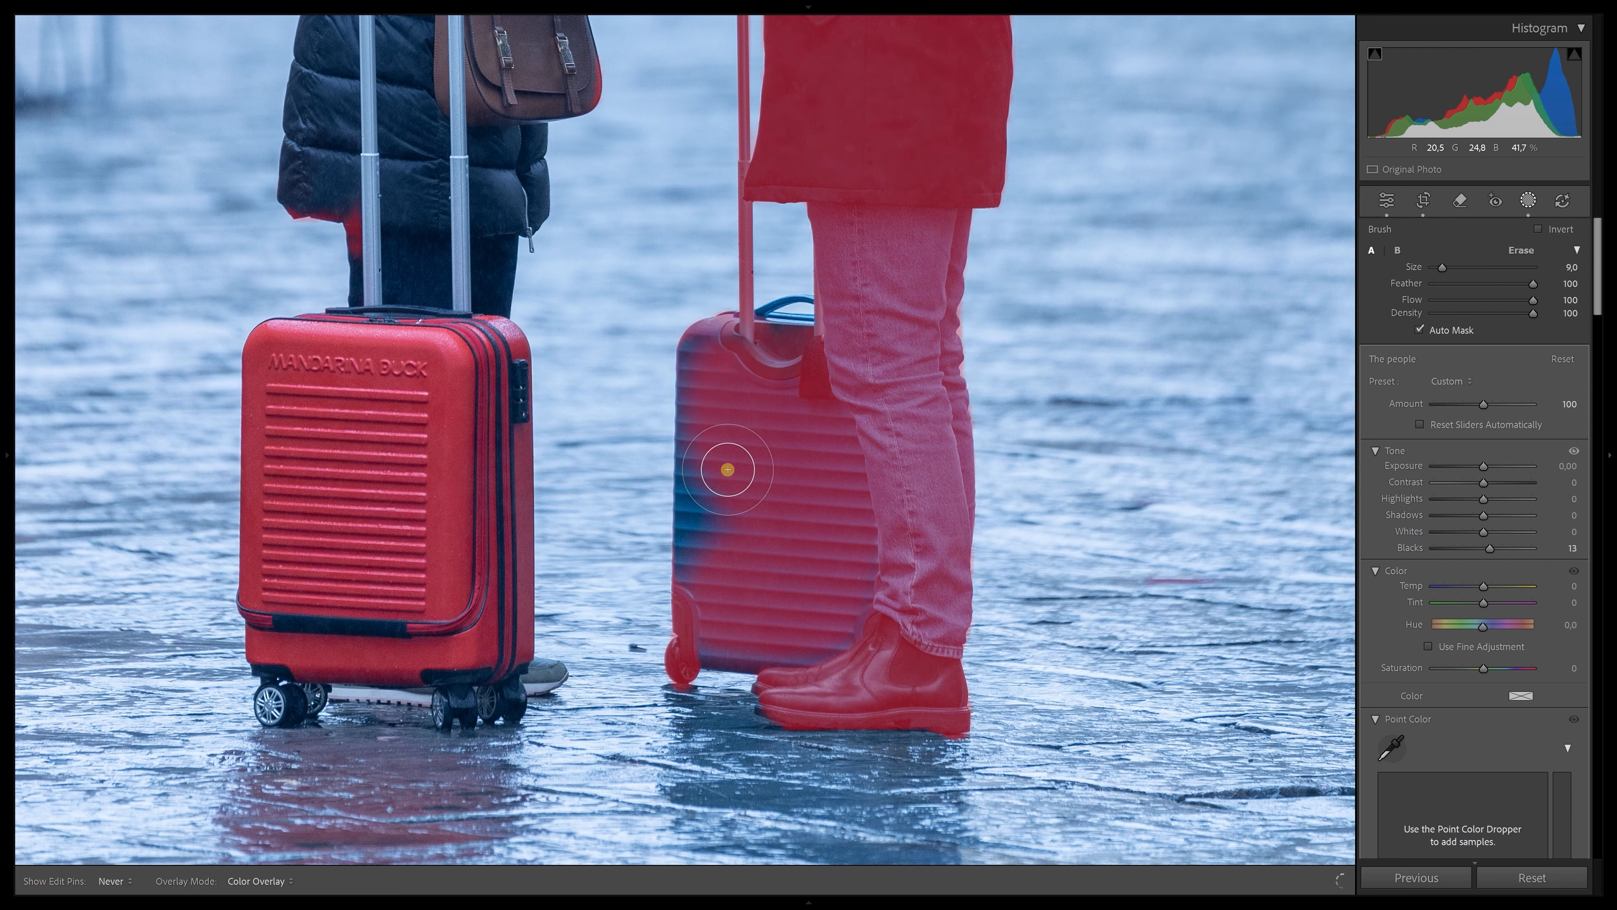
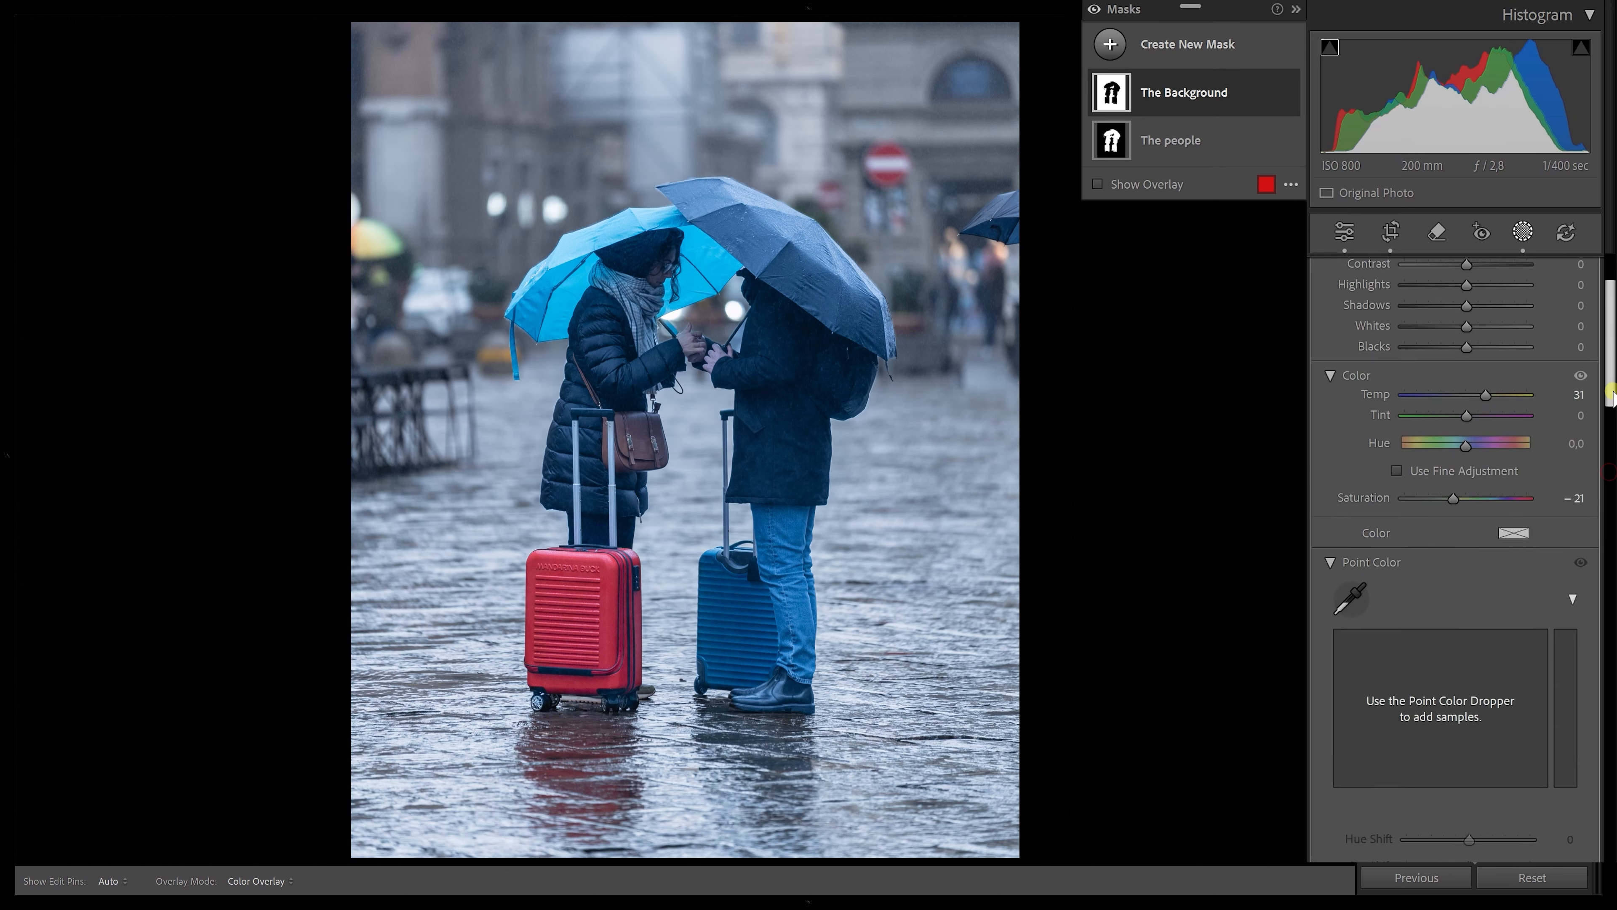
Fine-tune the Highlights and Temp sliders of The Background mask
scroll(1531, 408, "up", 3)
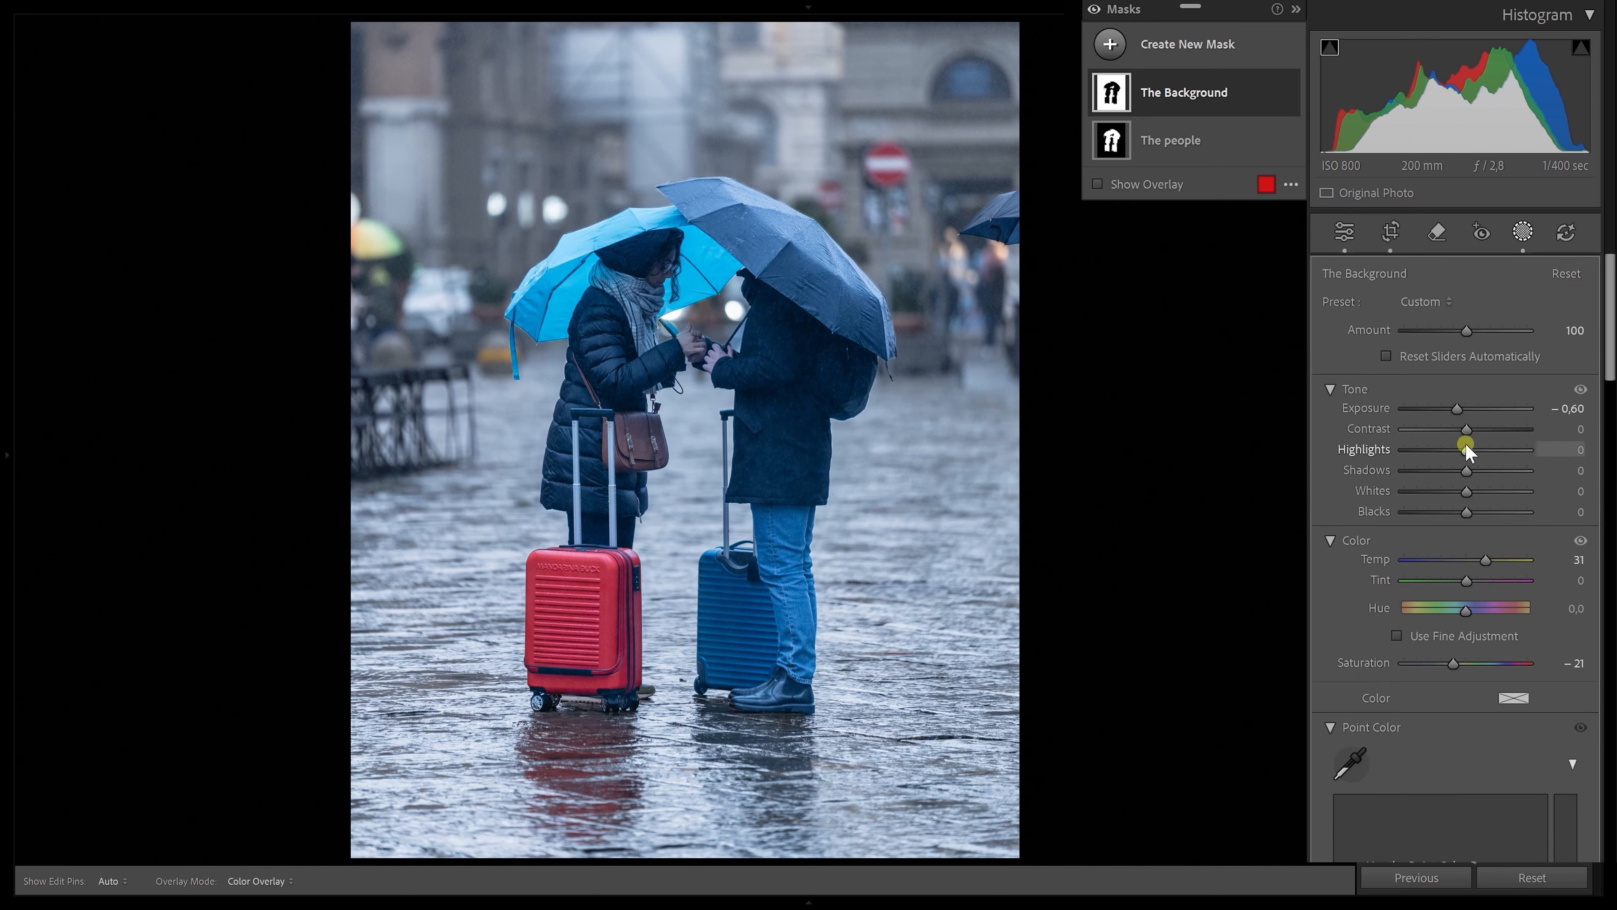
left_click_drag(1444, 448, 1438, 448)
mouse_move(1485, 560)
left_mouse_down()
mouse_move(1505, 560)
mouse_move(1477, 560)
left_mouse_up()
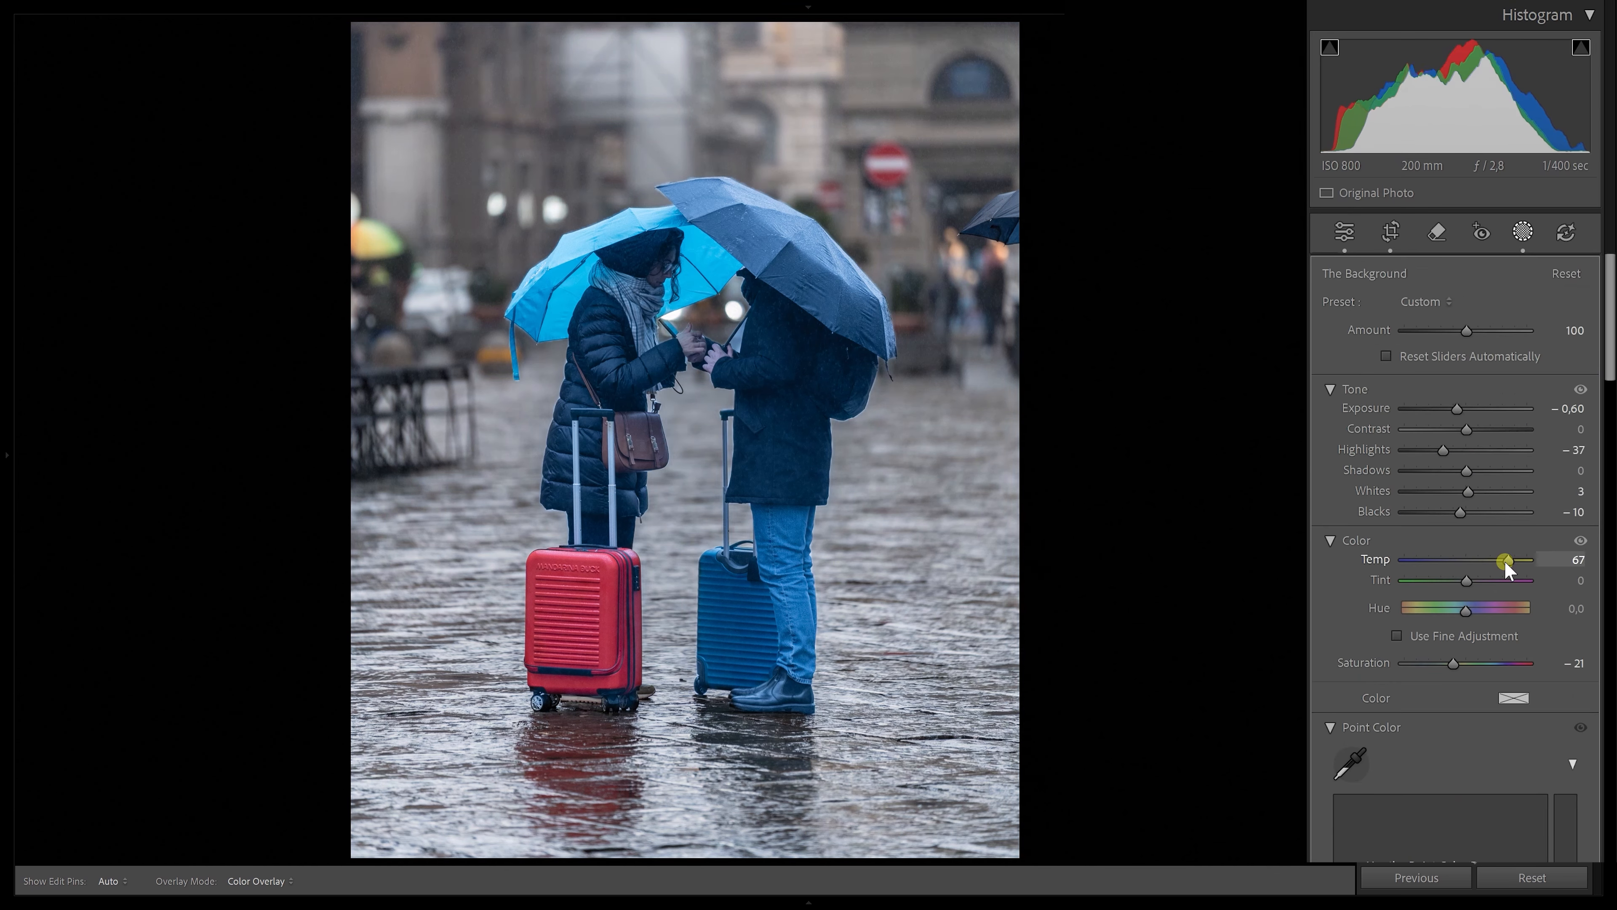
left_click_drag(1608, 375, 1602, 518)
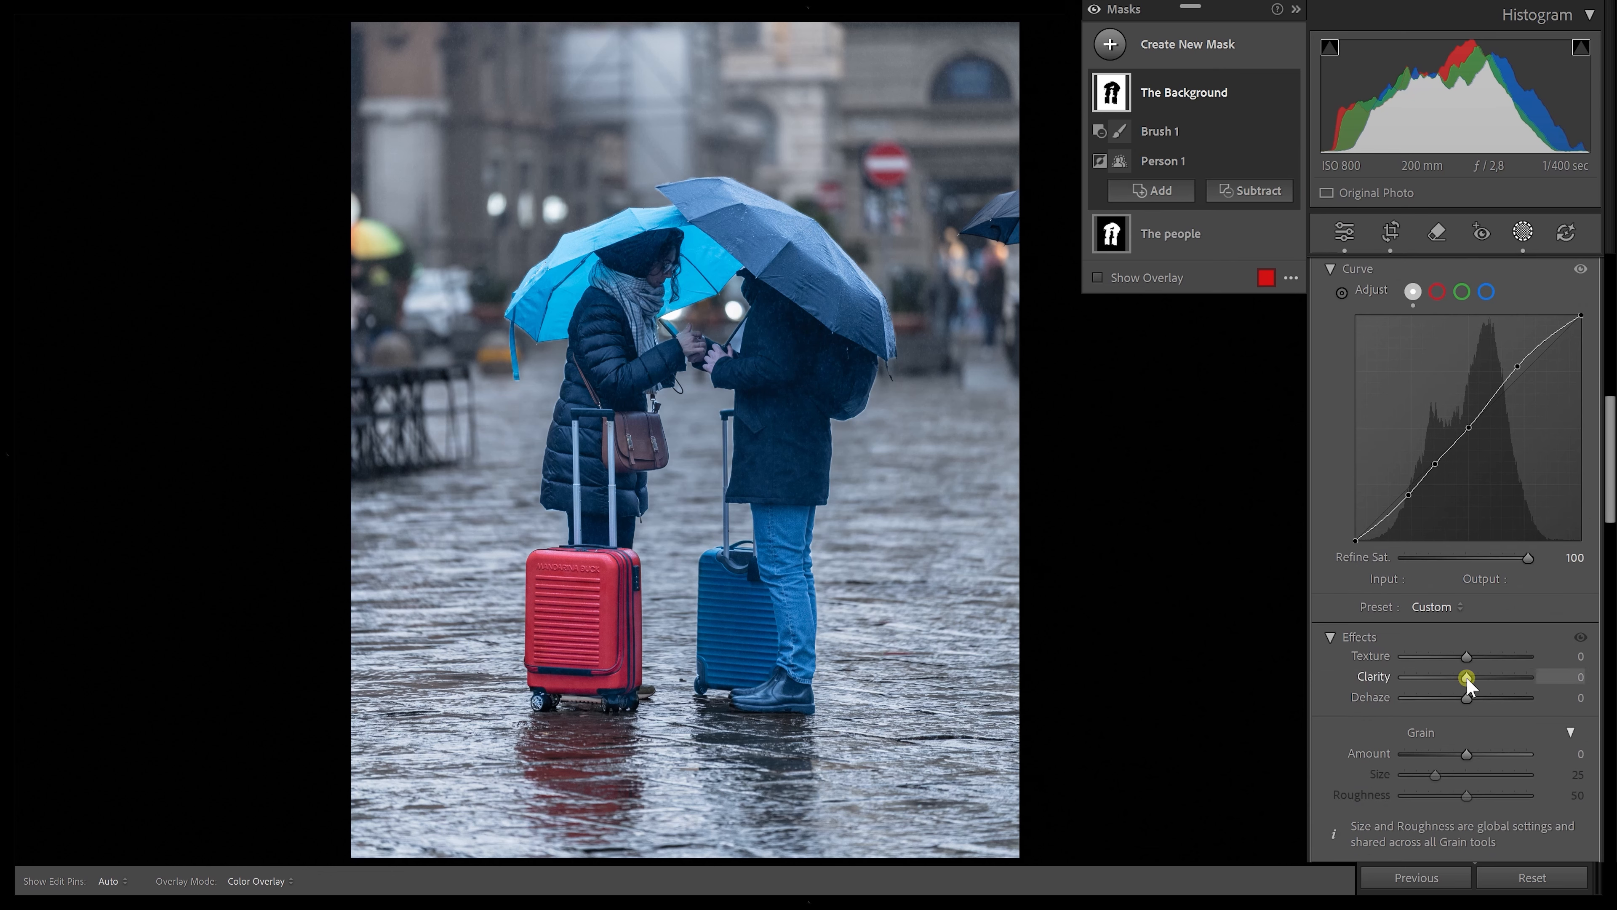
Set Texture to 10, Clarity to −6 and Dehaze to 10 for The people mask
left_click_drag(1466, 656, 1471, 699)
scroll(1464, 637, "down", 2)
left_click_drag(1466, 562, 1473, 563)
left_click_drag(1466, 583, 1463, 585)
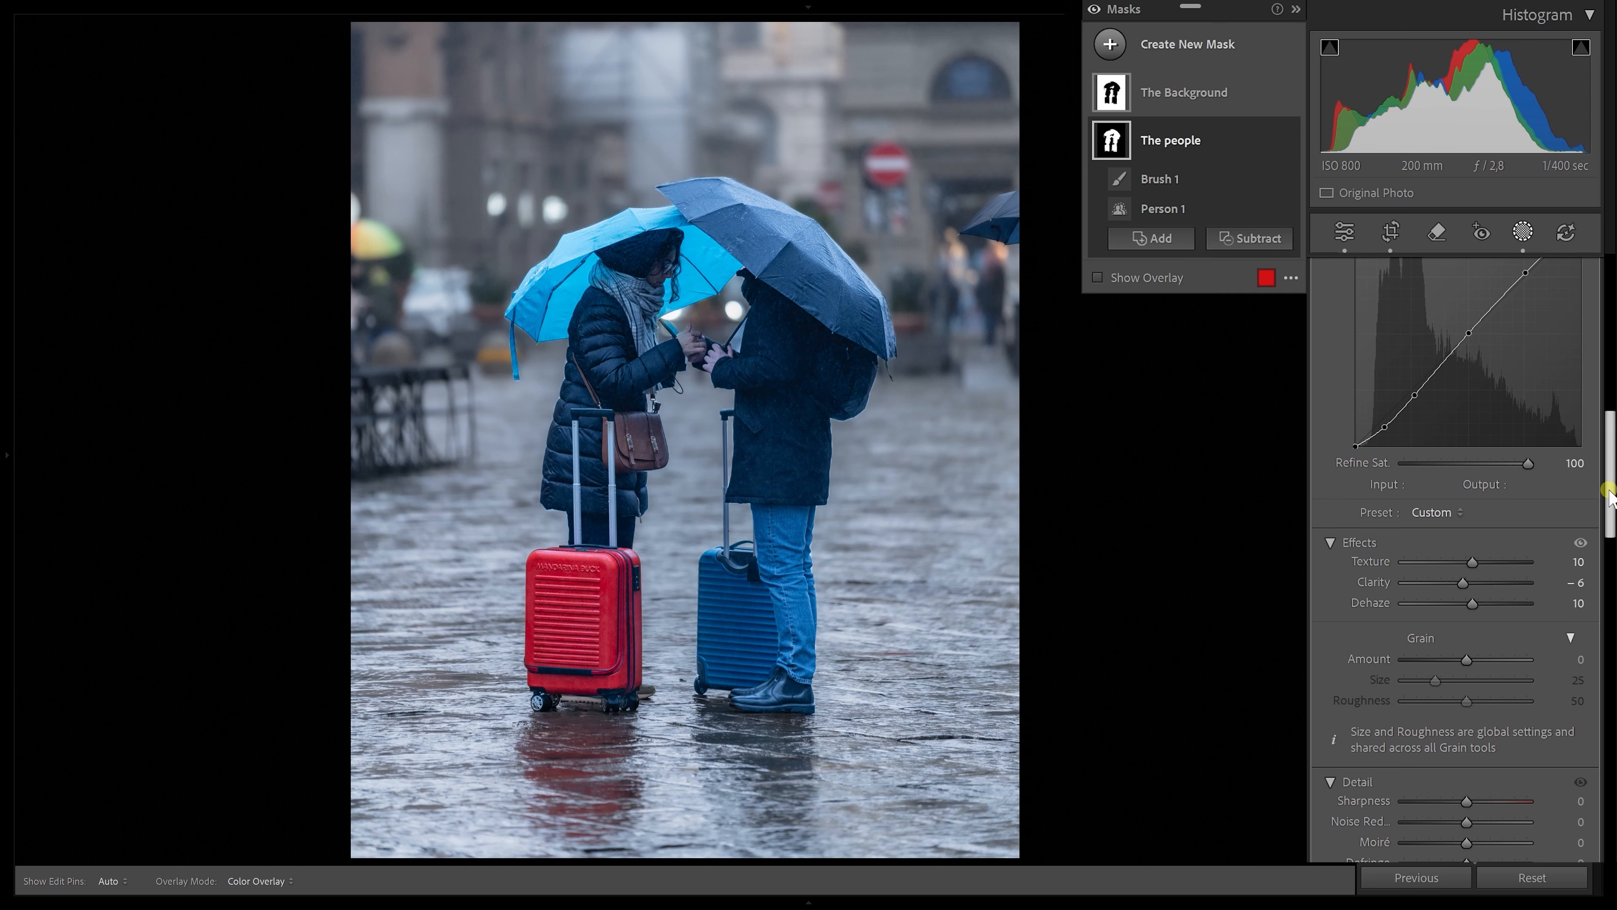
Leave masking and apply a Medium Contrast point curve to the whole photo, toggling the tone curve to compare
left_click(1524, 234)
scroll(1458, 510, "up", 5)
left_click(1446, 756)
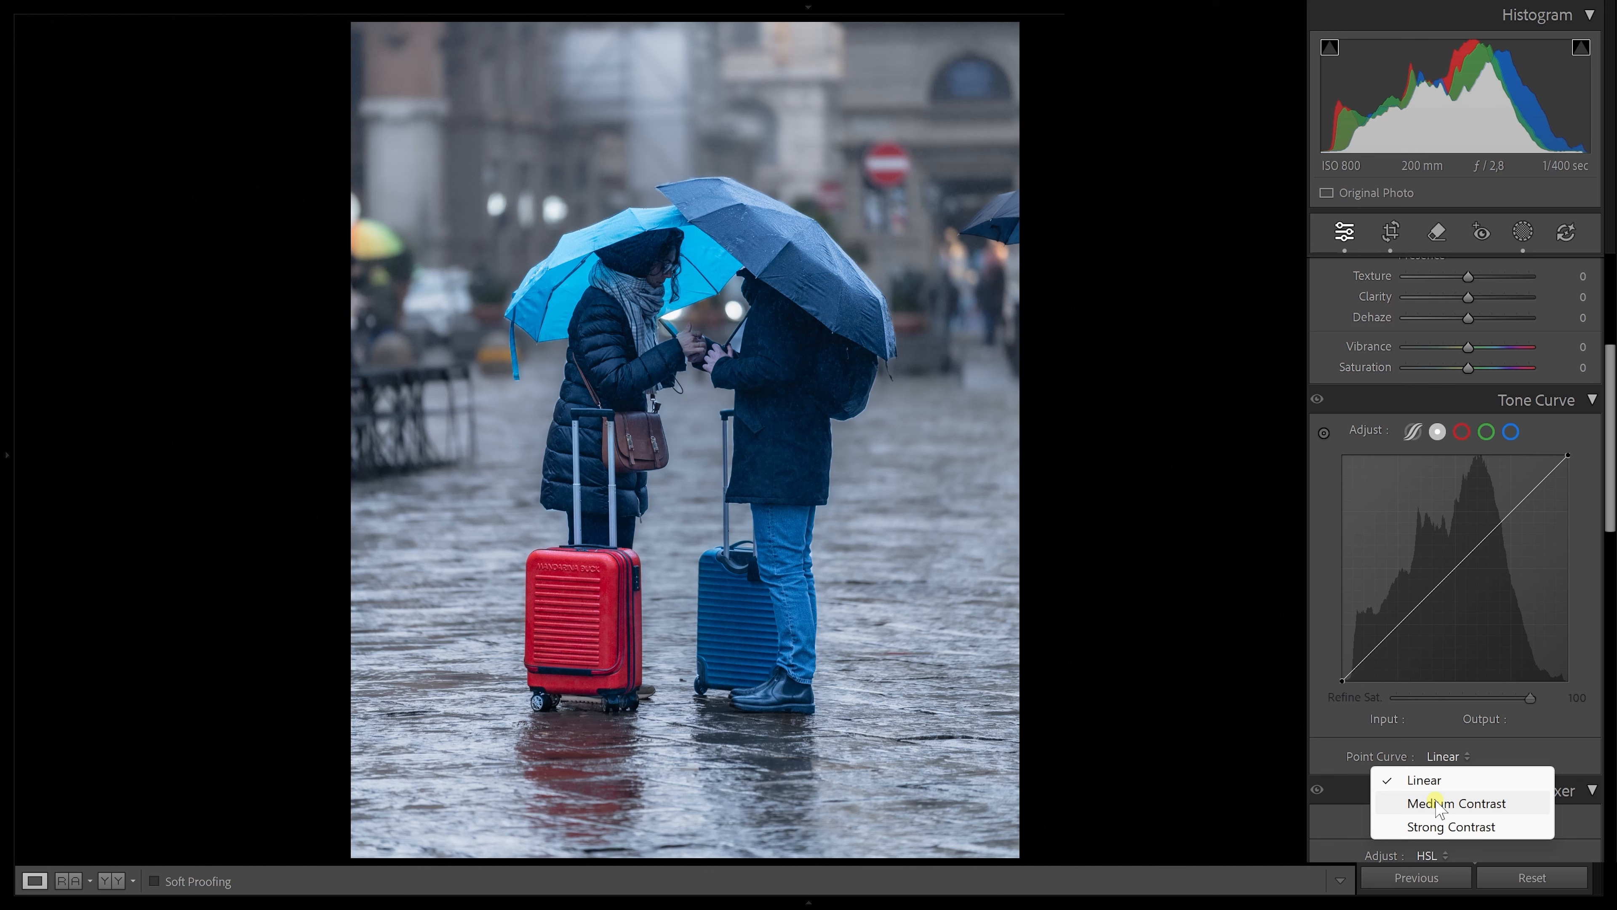
left_click(1437, 808)
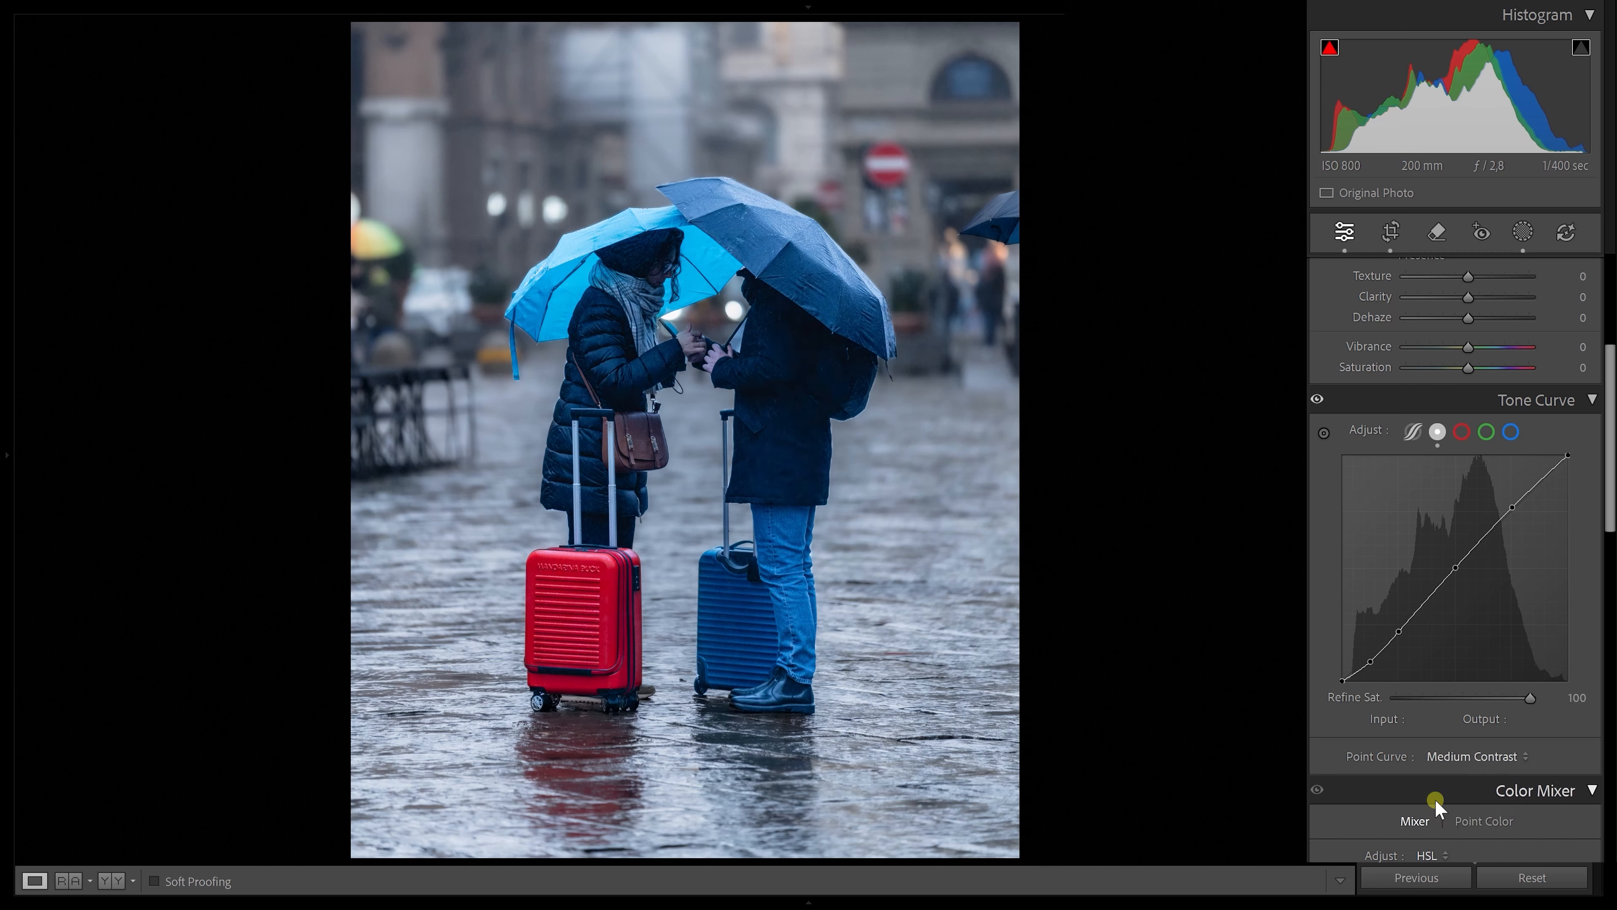
left_click(1317, 399)
Desaturate the blue umbrella, the yellow umbrella at left and the red suitcase with the Saturation targeted adjustment tool
scroll(1445, 558, "down", 3)
scroll(1440, 573, "down", 3)
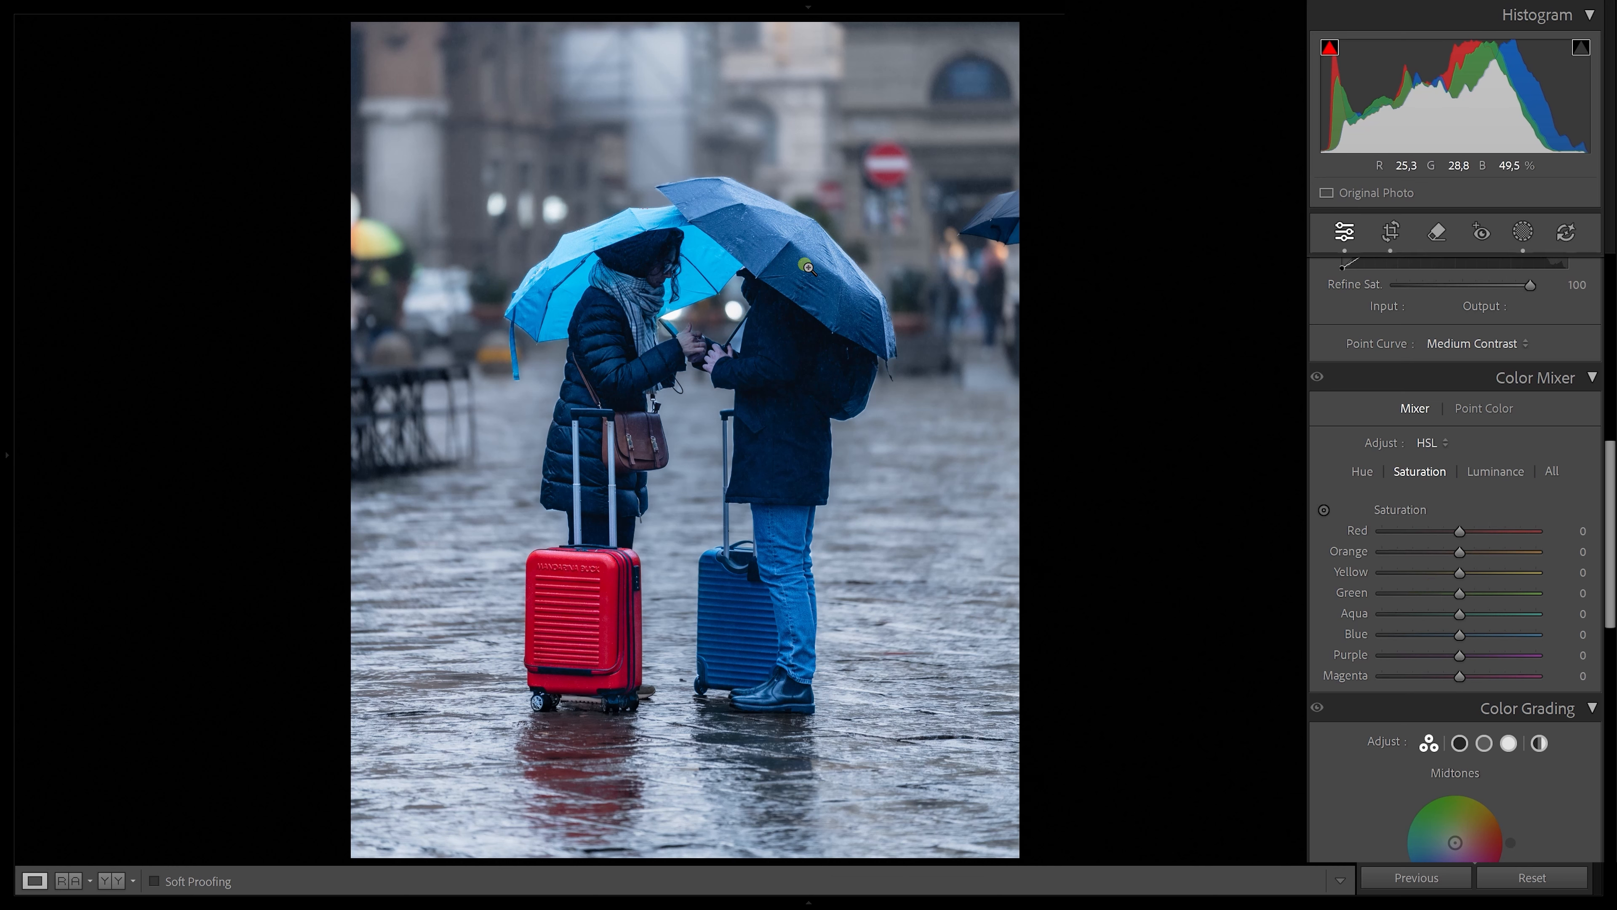
left_click(1324, 510)
left_click_drag(551, 264, 551, 299)
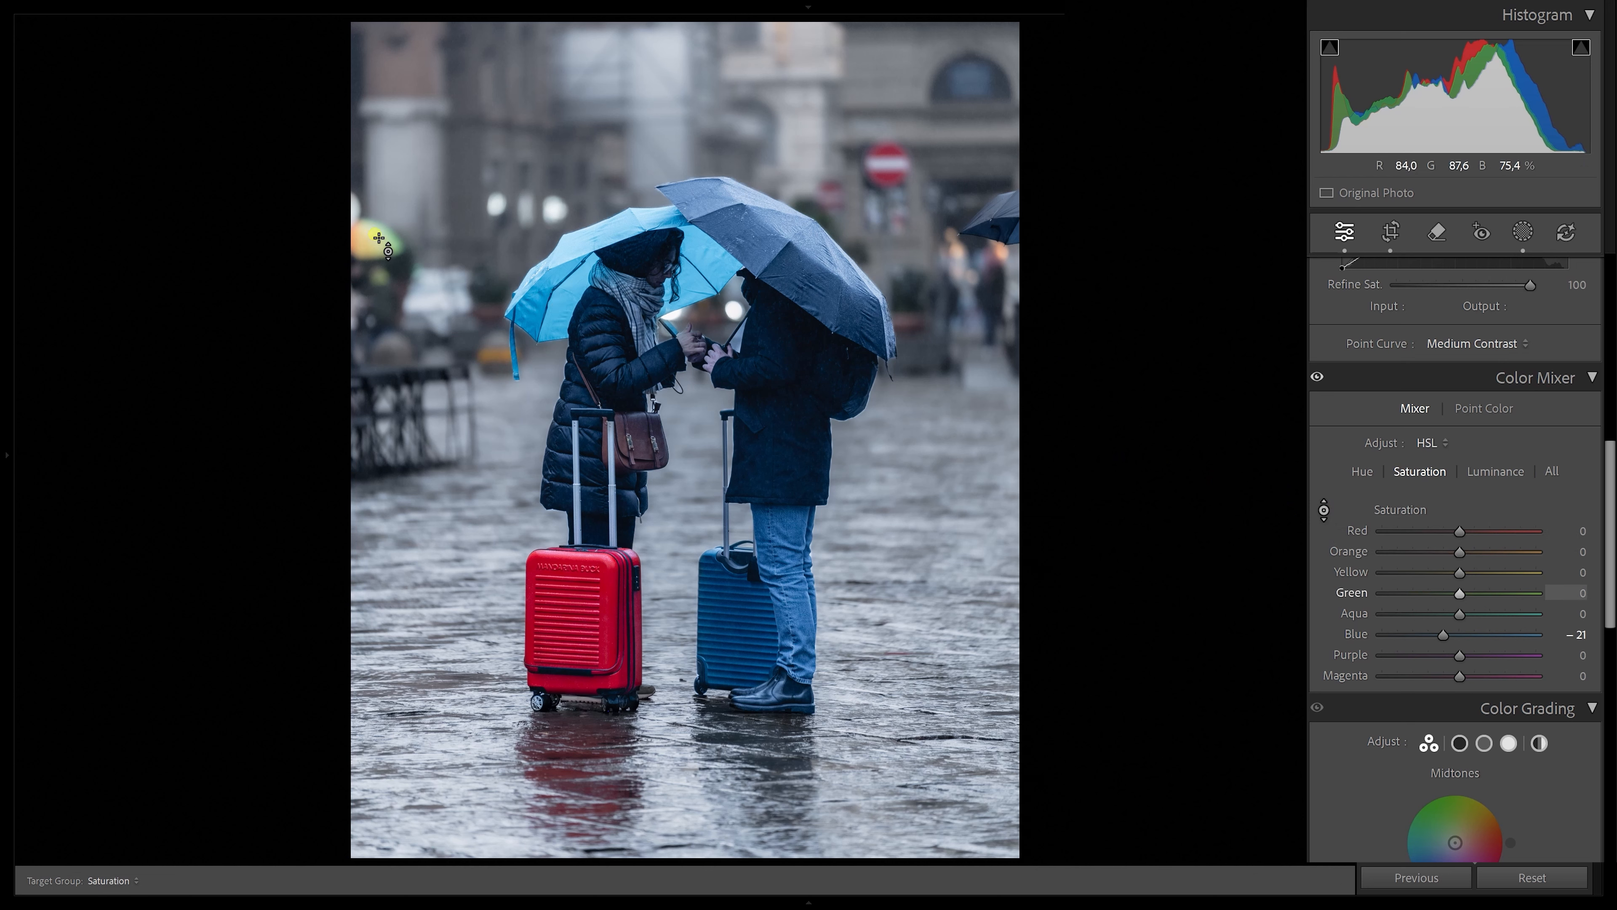
left_click_drag(378, 237, 406, 301)
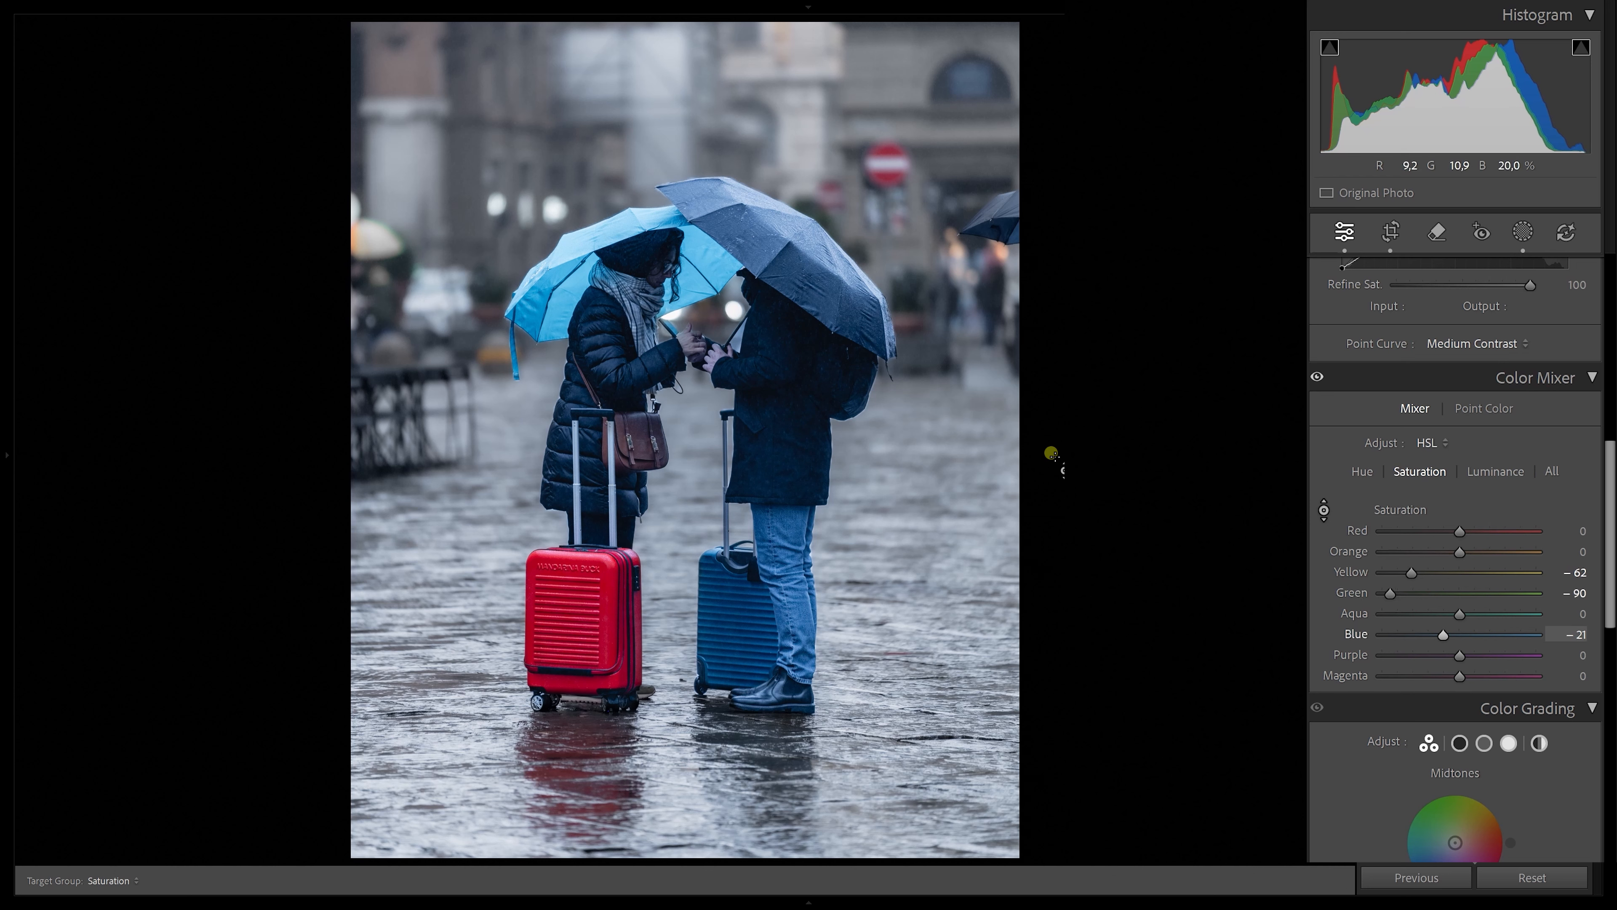
left_click_drag(1413, 572, 1445, 572)
left_click_drag(606, 573, 608, 590)
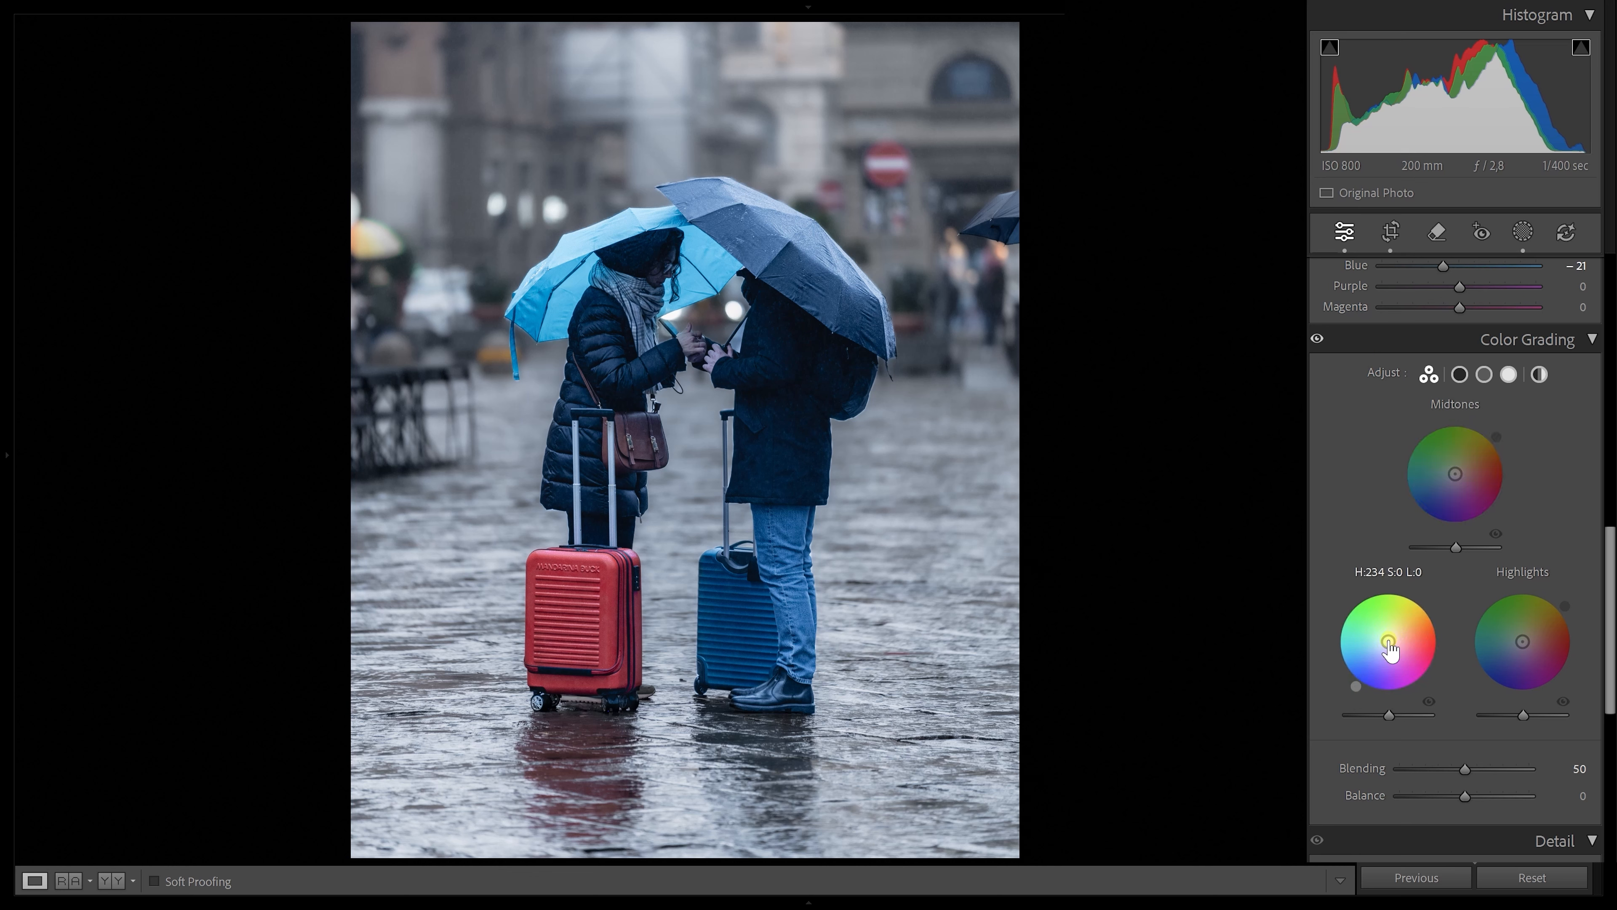
Tint the shadows blue in Color Grading, around hue 229 and saturation 88, toggling it to compare
left_click_drag(1389, 644, 1365, 668)
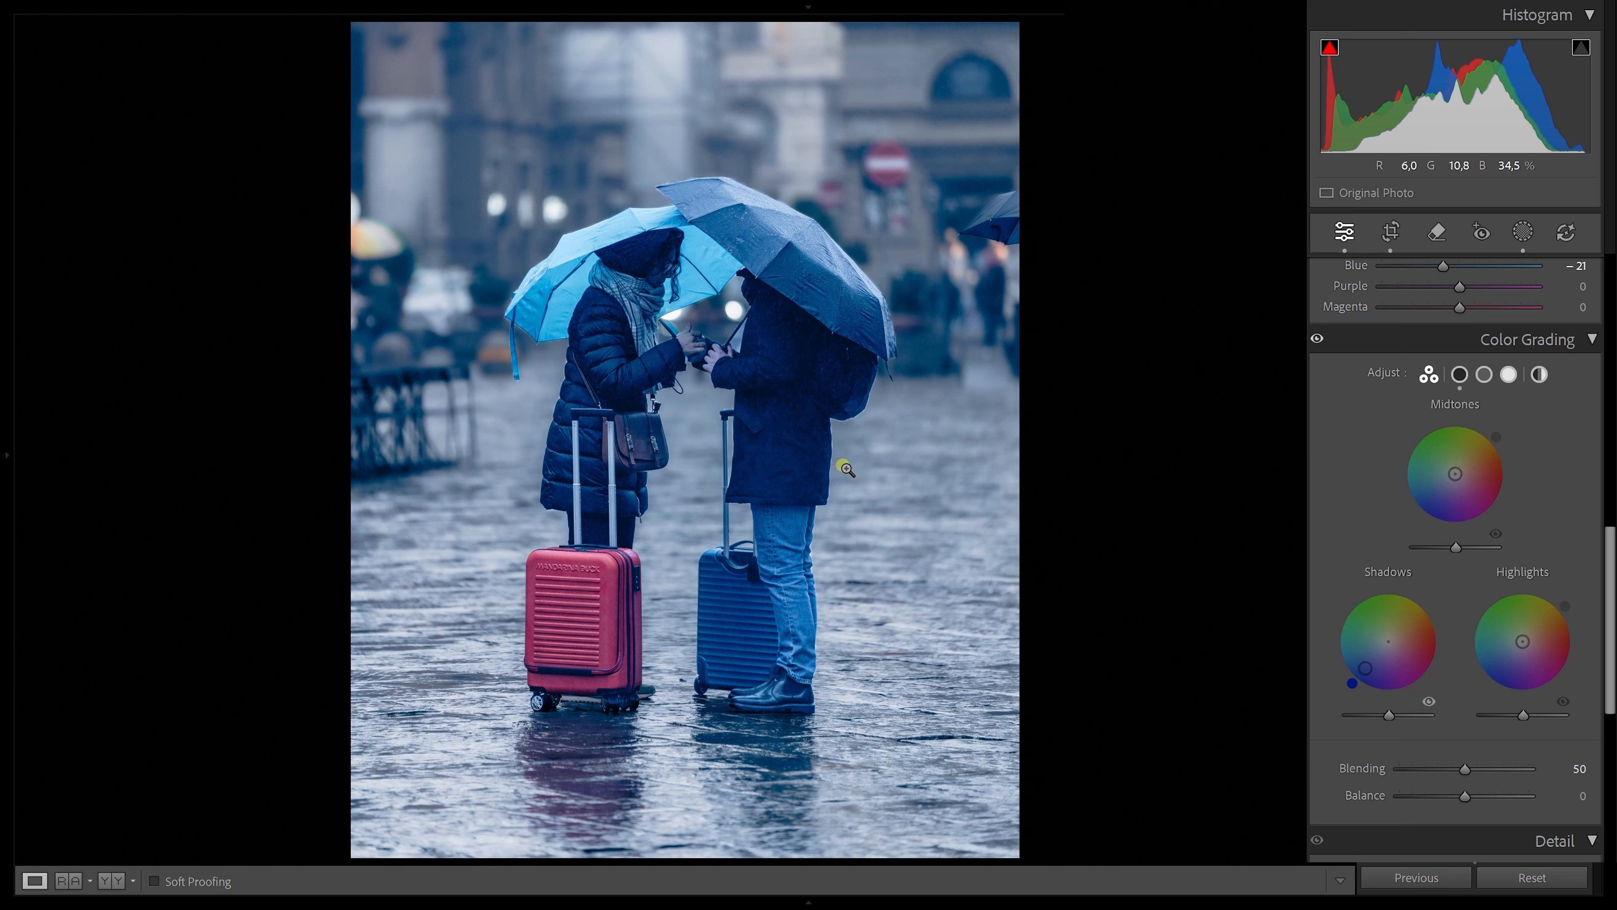
left_click(1431, 702)
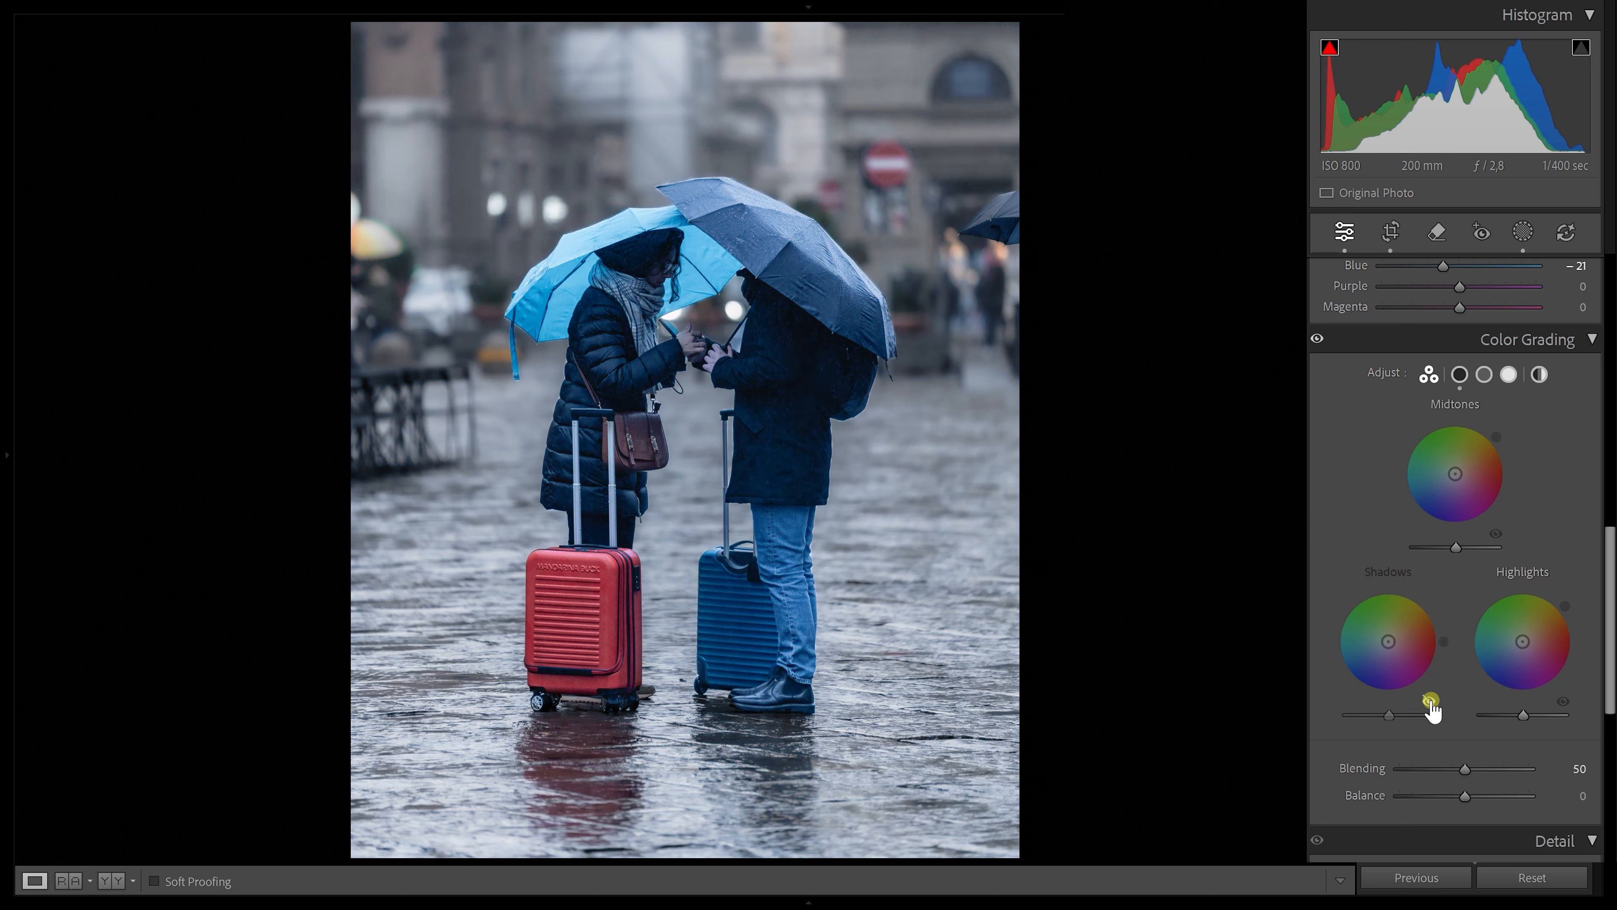
left_click(1431, 701)
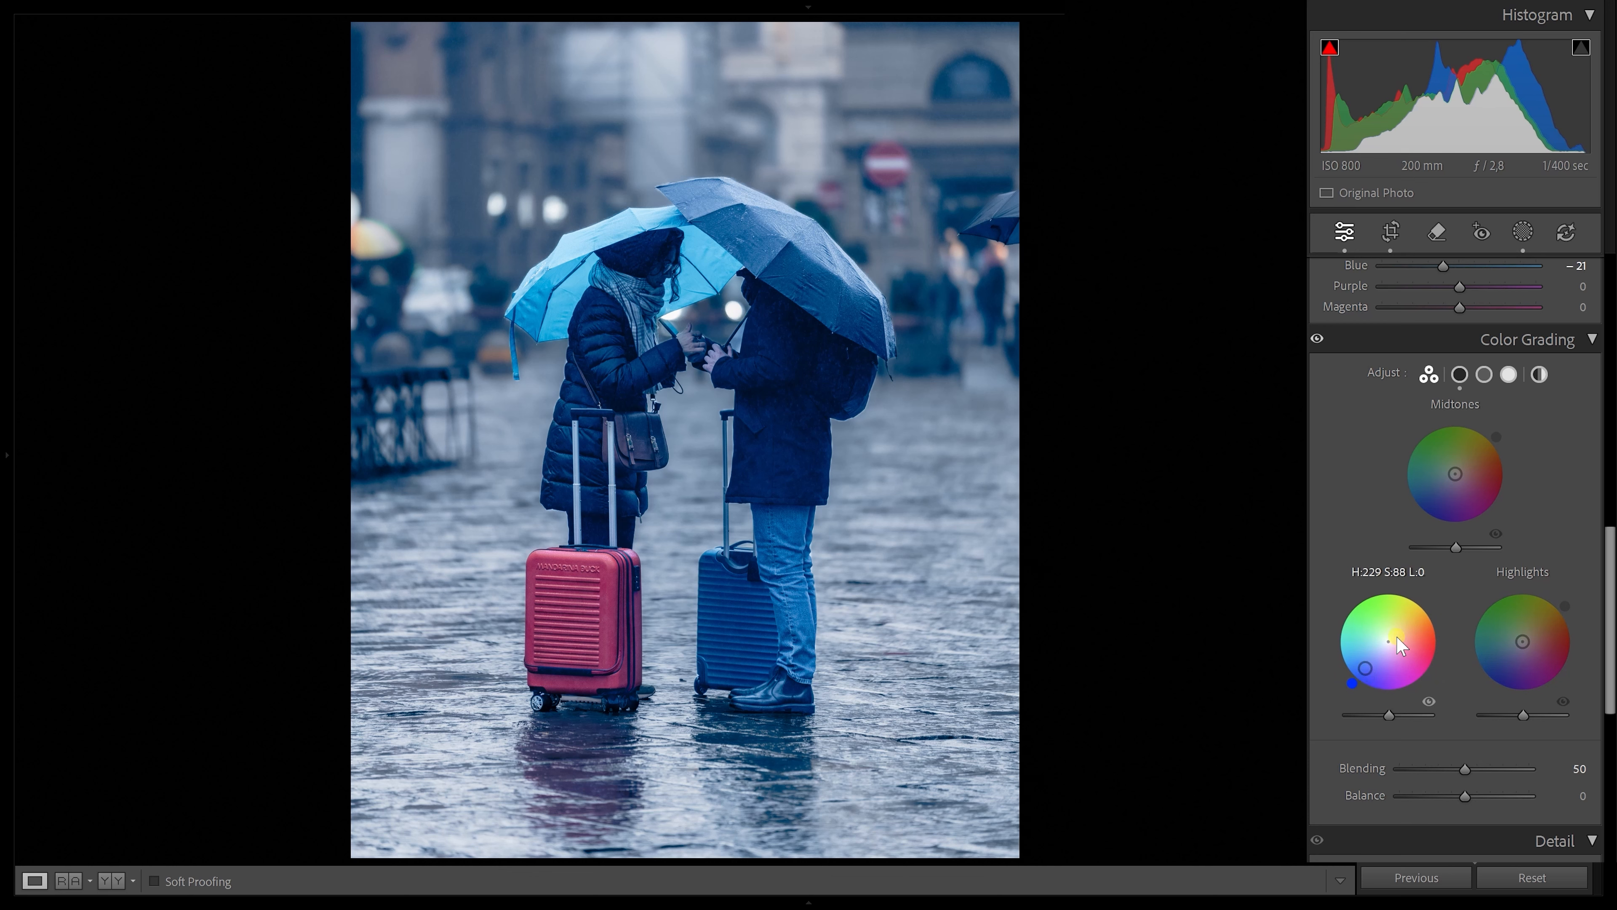
Shift the highlights toward a warm yellow in Color Grading and reset the midtones wheel
left_click(1524, 638)
left_click_drag(1525, 646, 1541, 639)
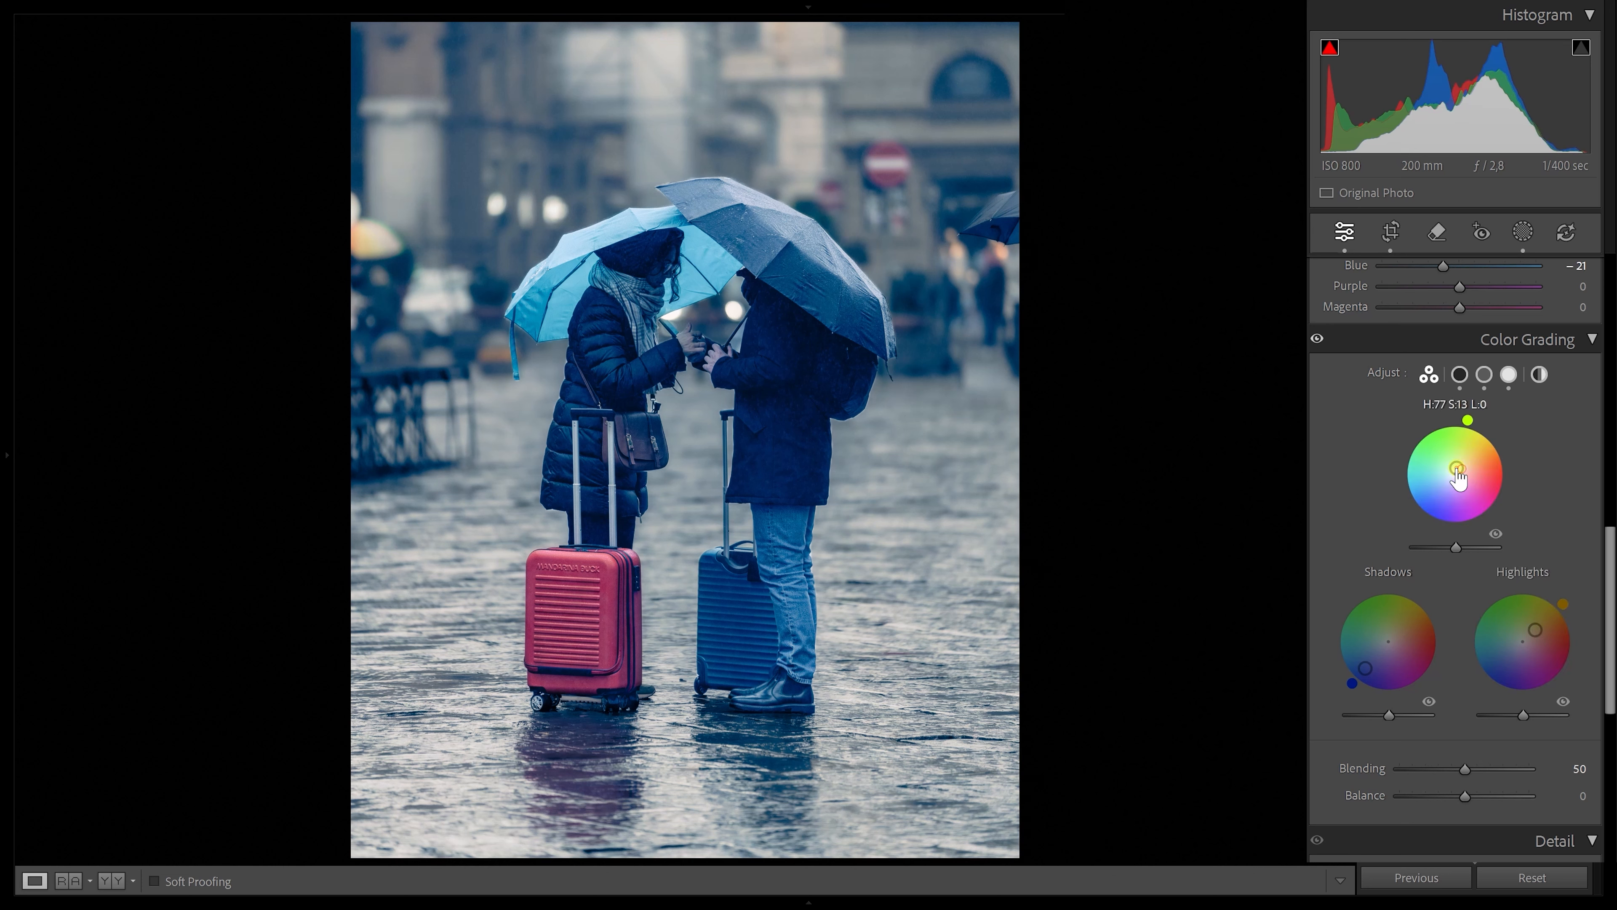
double_click(1457, 468)
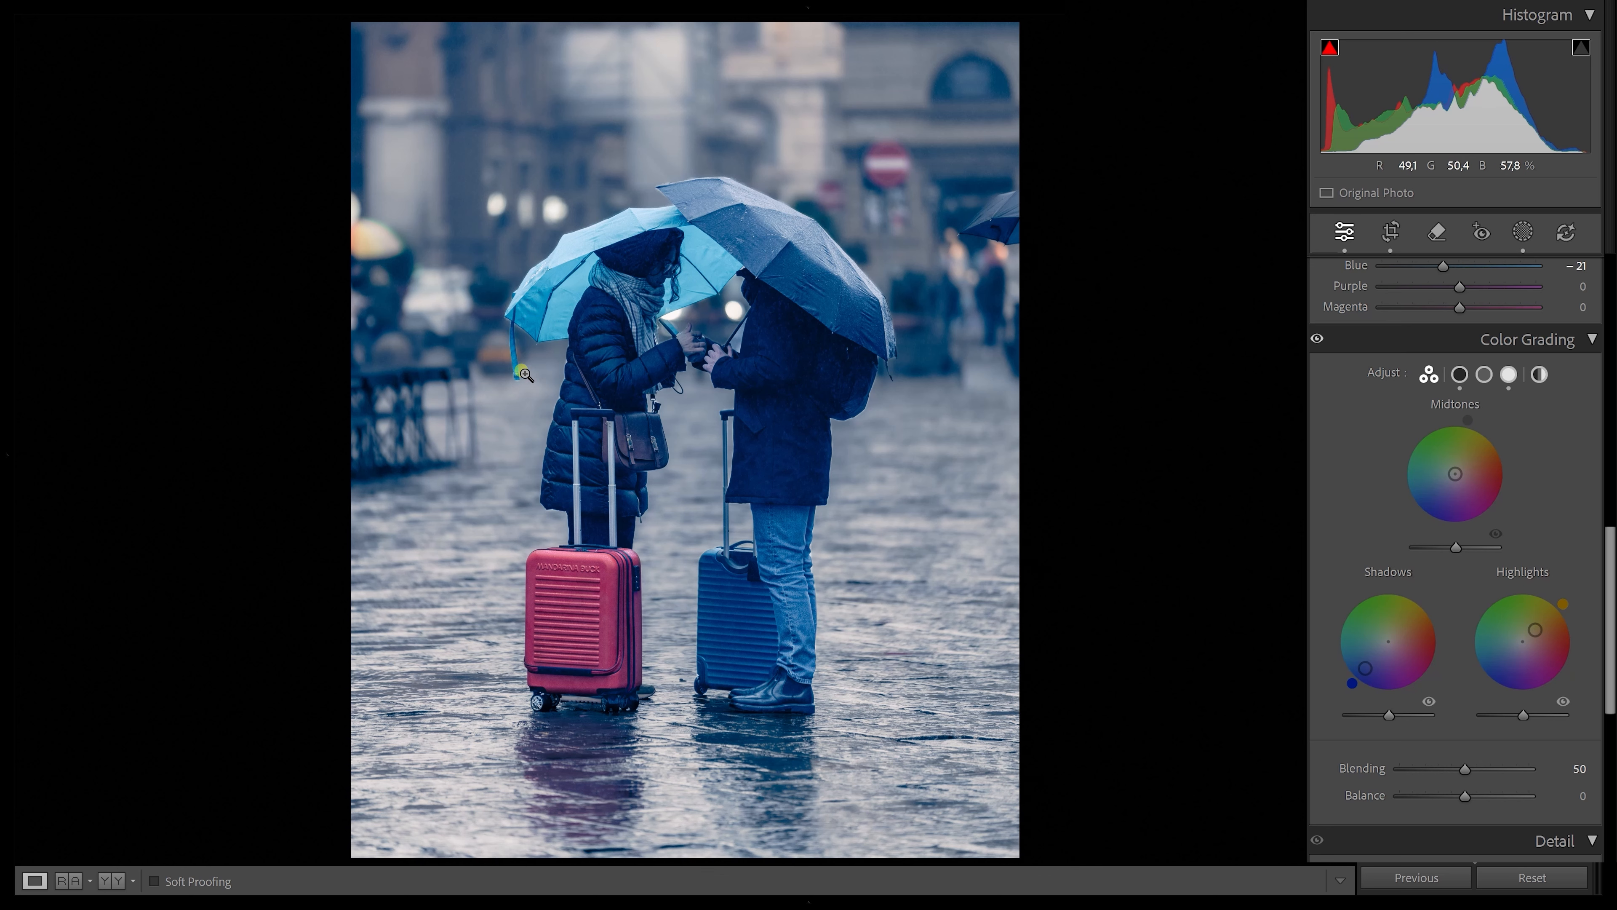
Remove the red no-entry sign in the background with the generative Remove tool
left_click(1439, 241)
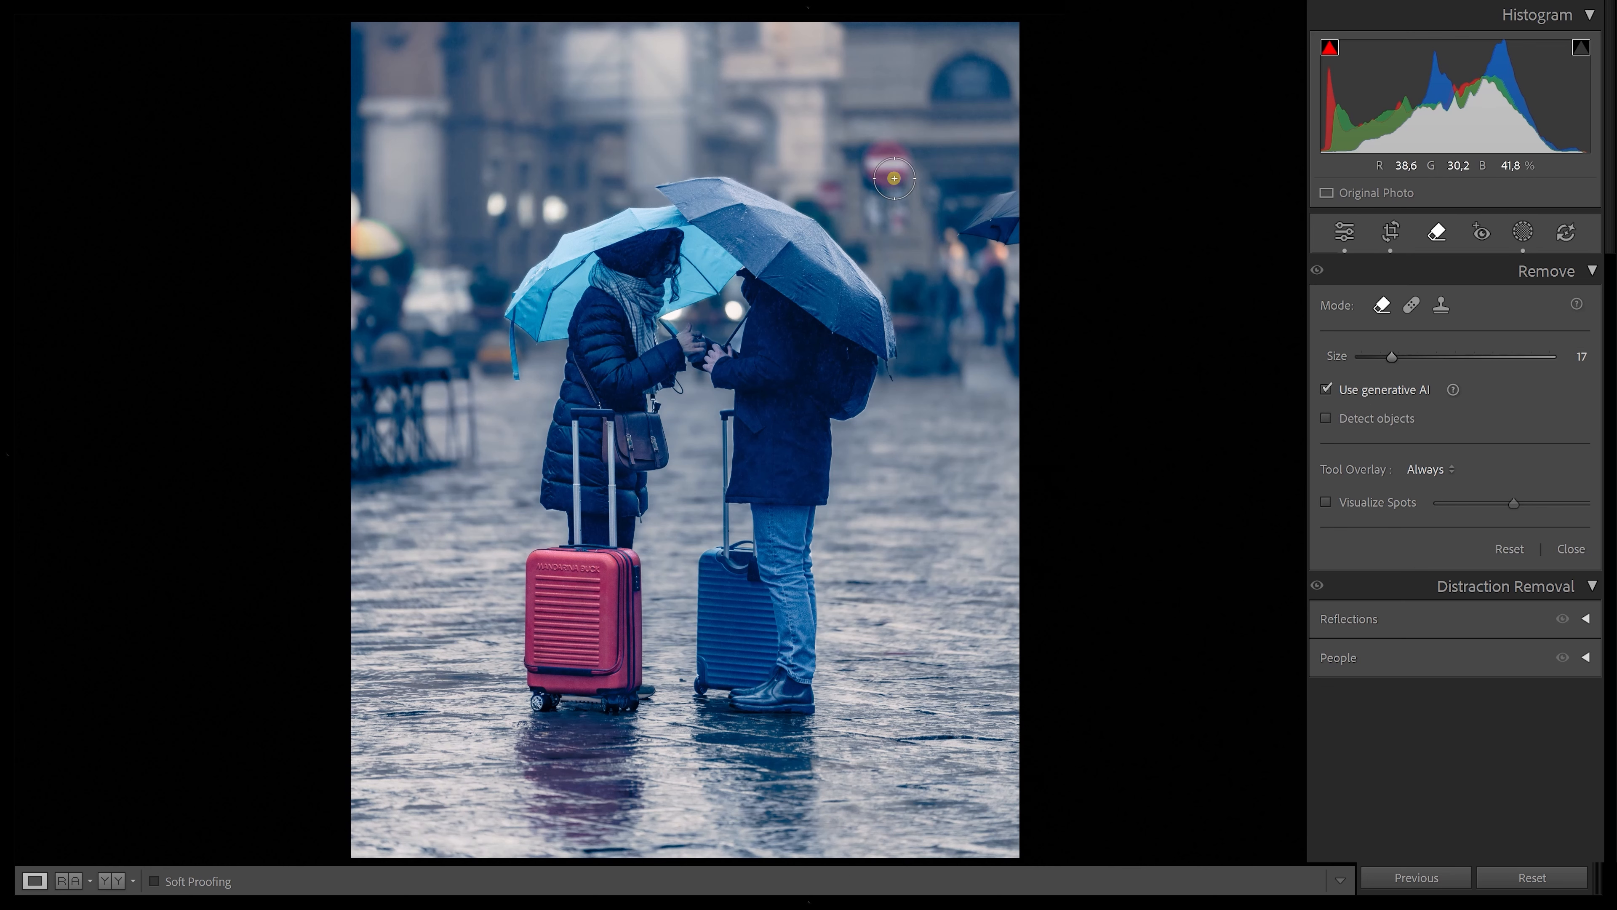
scroll(893, 175, "up", 3)
scroll(890, 176, "down", 4)
mouse_move(887, 178)
left_mouse_down()
mouse_move(876, 191)
mouse_move(886, 141)
mouse_move(903, 165)
left_mouse_up()
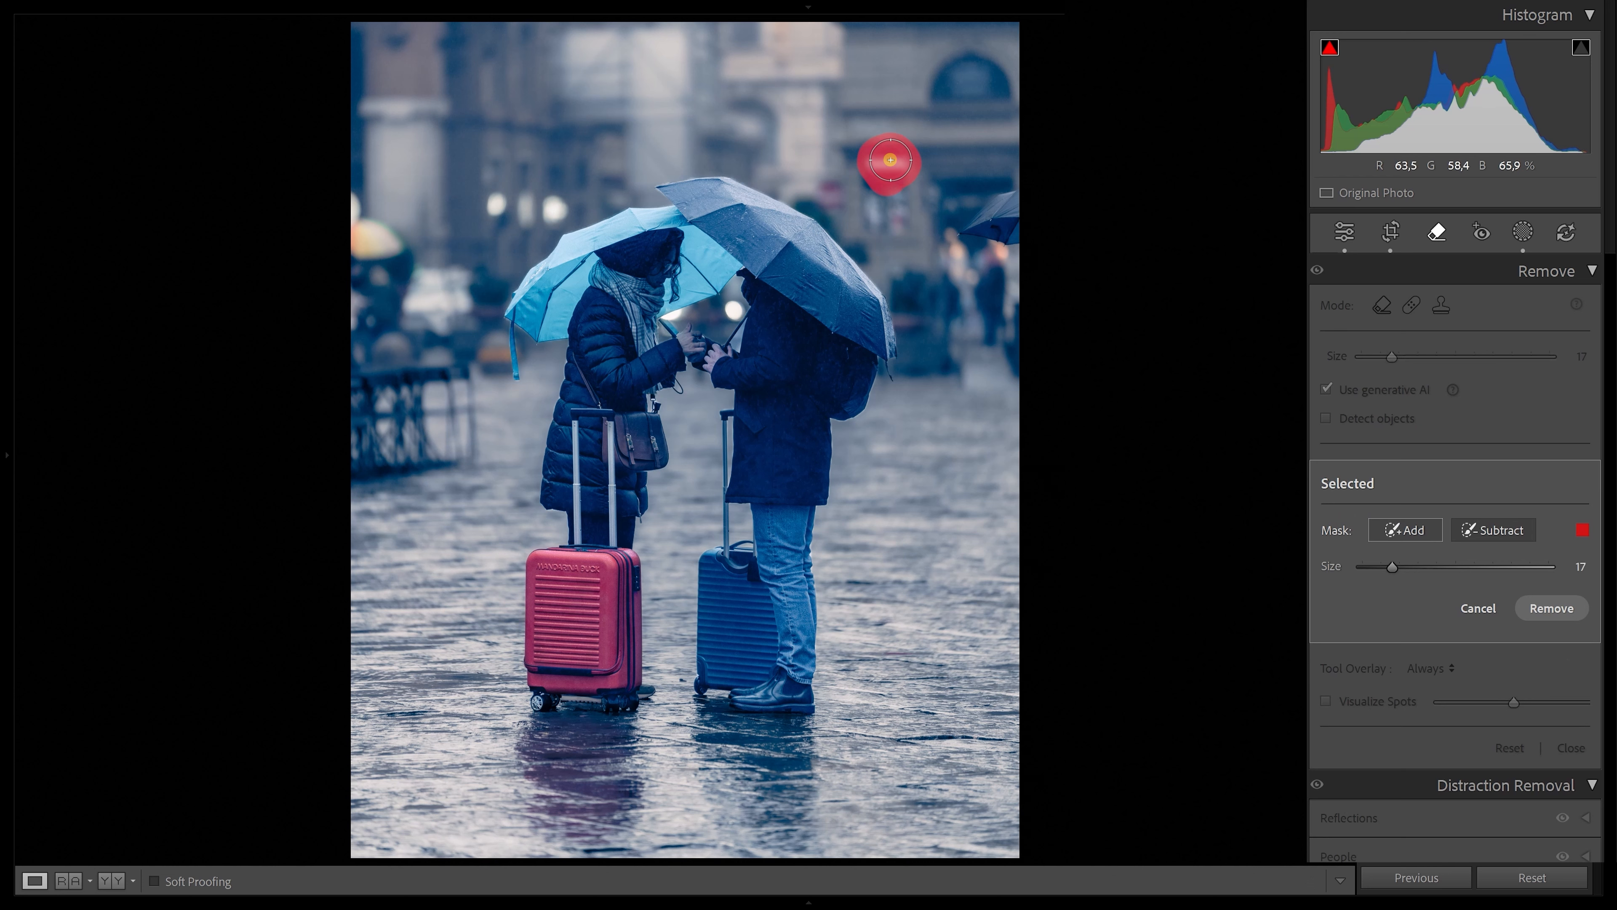
left_click(1551, 609)
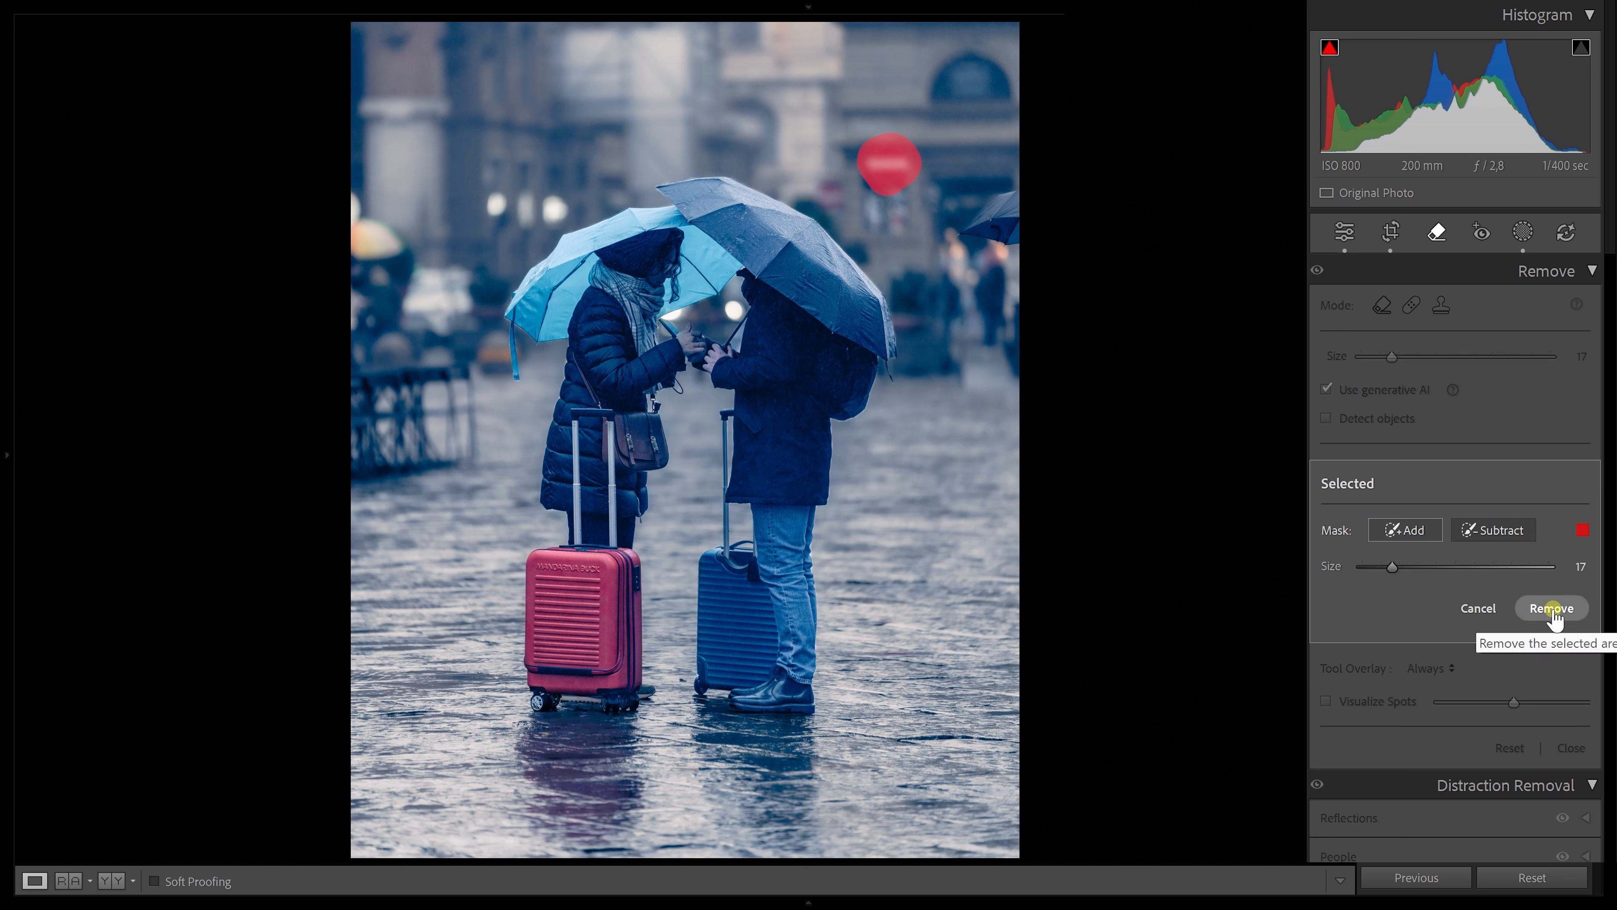
left_click(1552, 609)
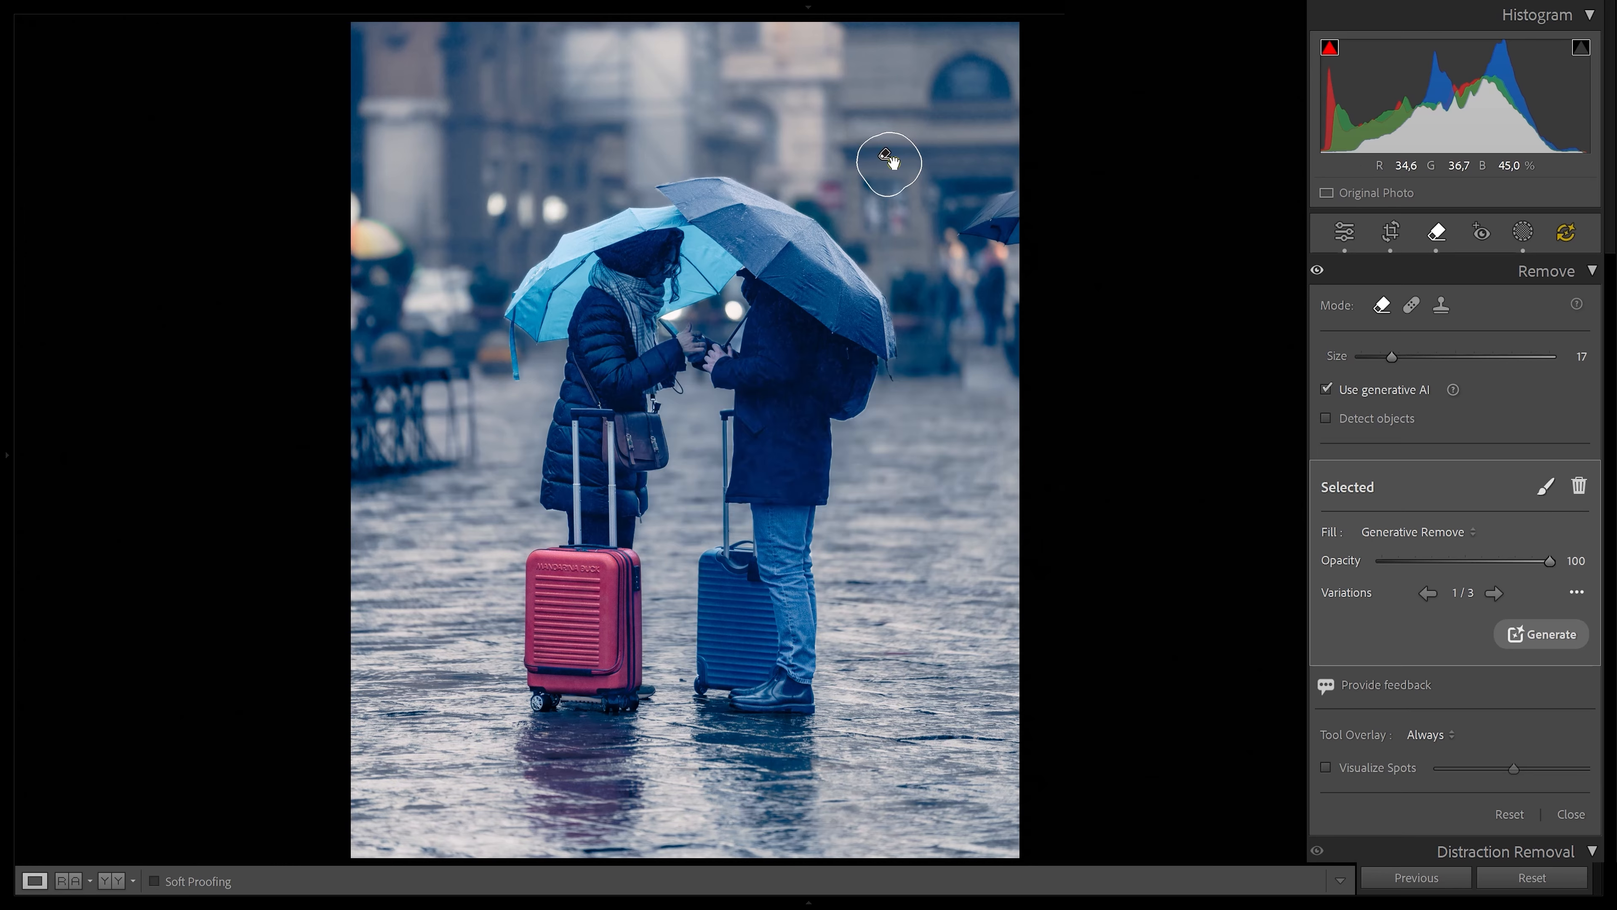
Switch the sign removal to another variation and remove the partial umbrella at the right edge
left_click(894, 163)
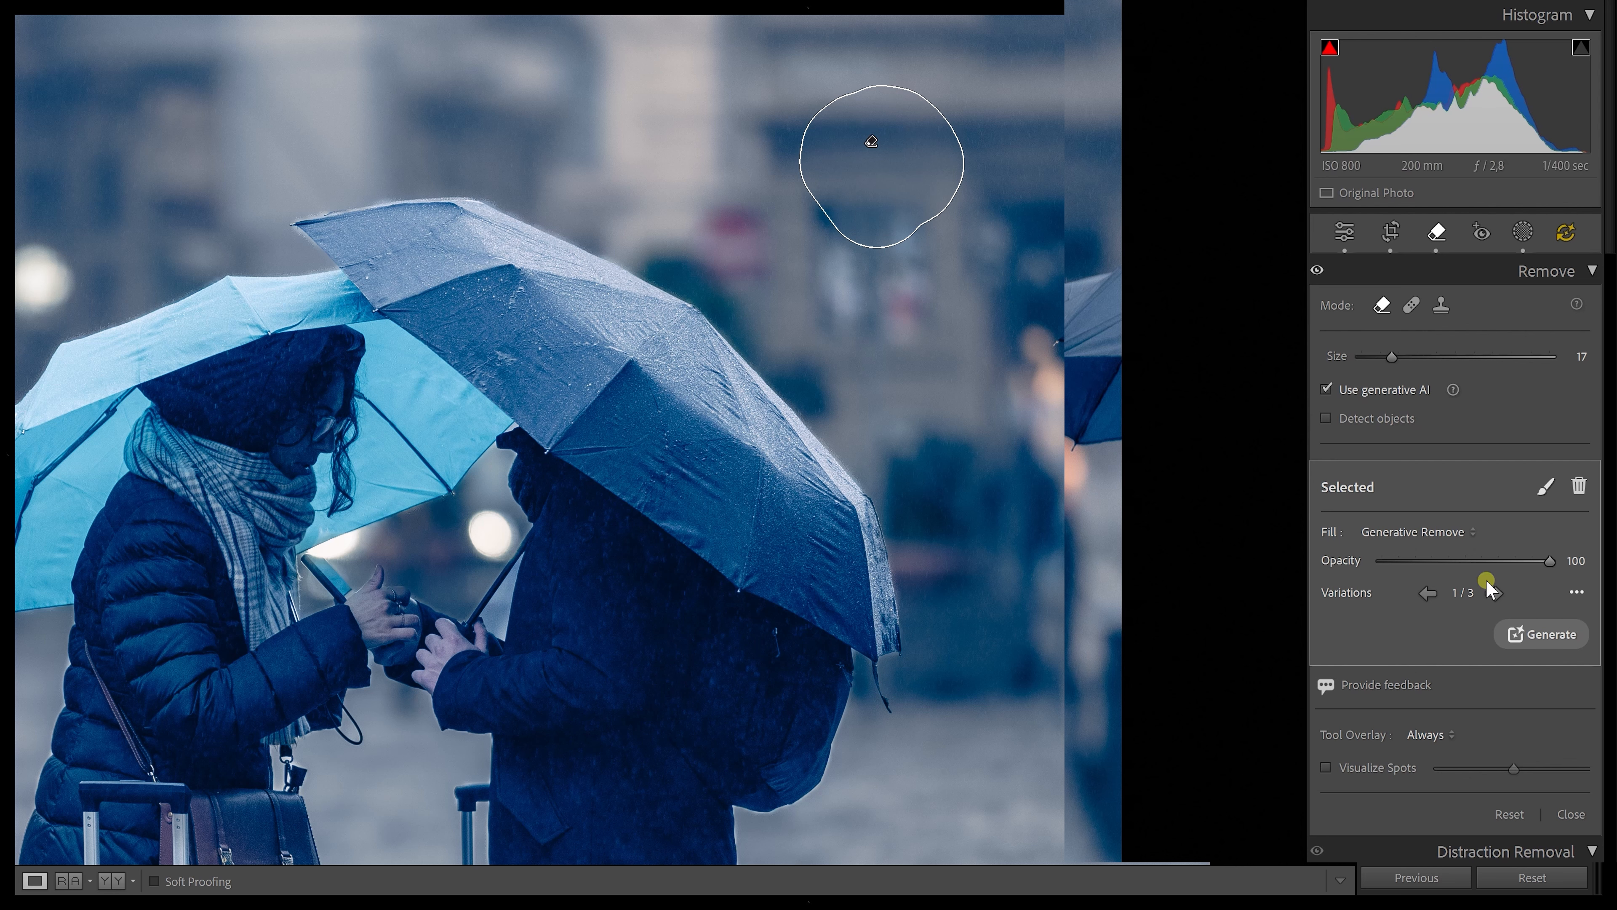
left_click(1494, 594)
left_click(1494, 596)
left_click(1494, 595)
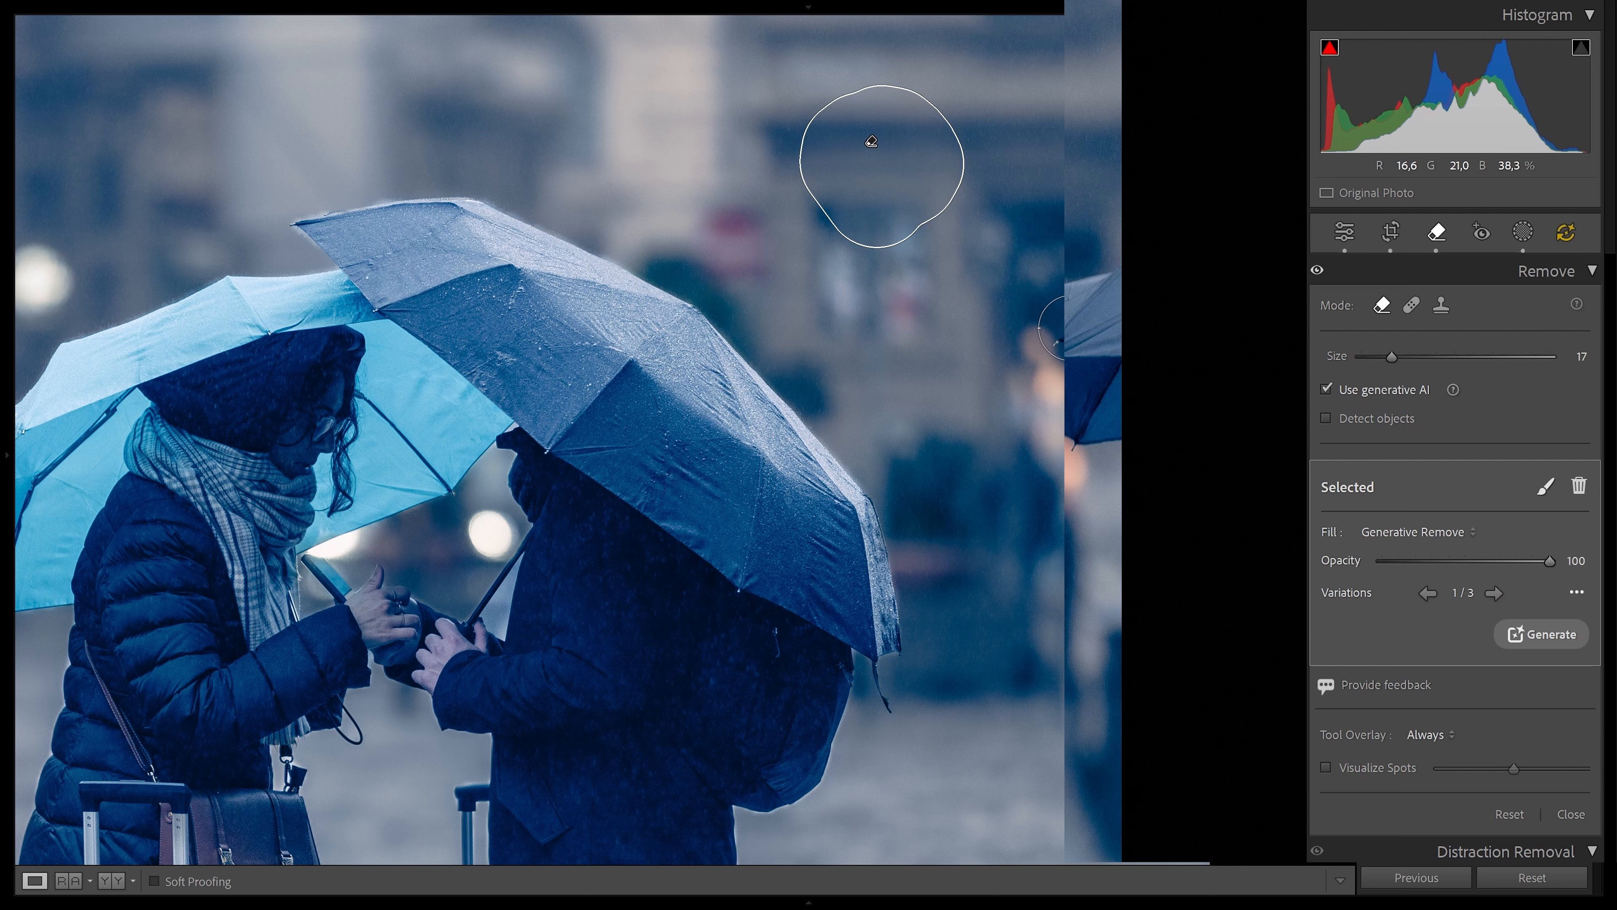
mouse_move(1057, 326)
left_mouse_down()
mouse_move(1123, 350)
mouse_move(1059, 376)
mouse_move(1111, 454)
mouse_move(1082, 469)
left_mouse_up()
left_click(1548, 609)
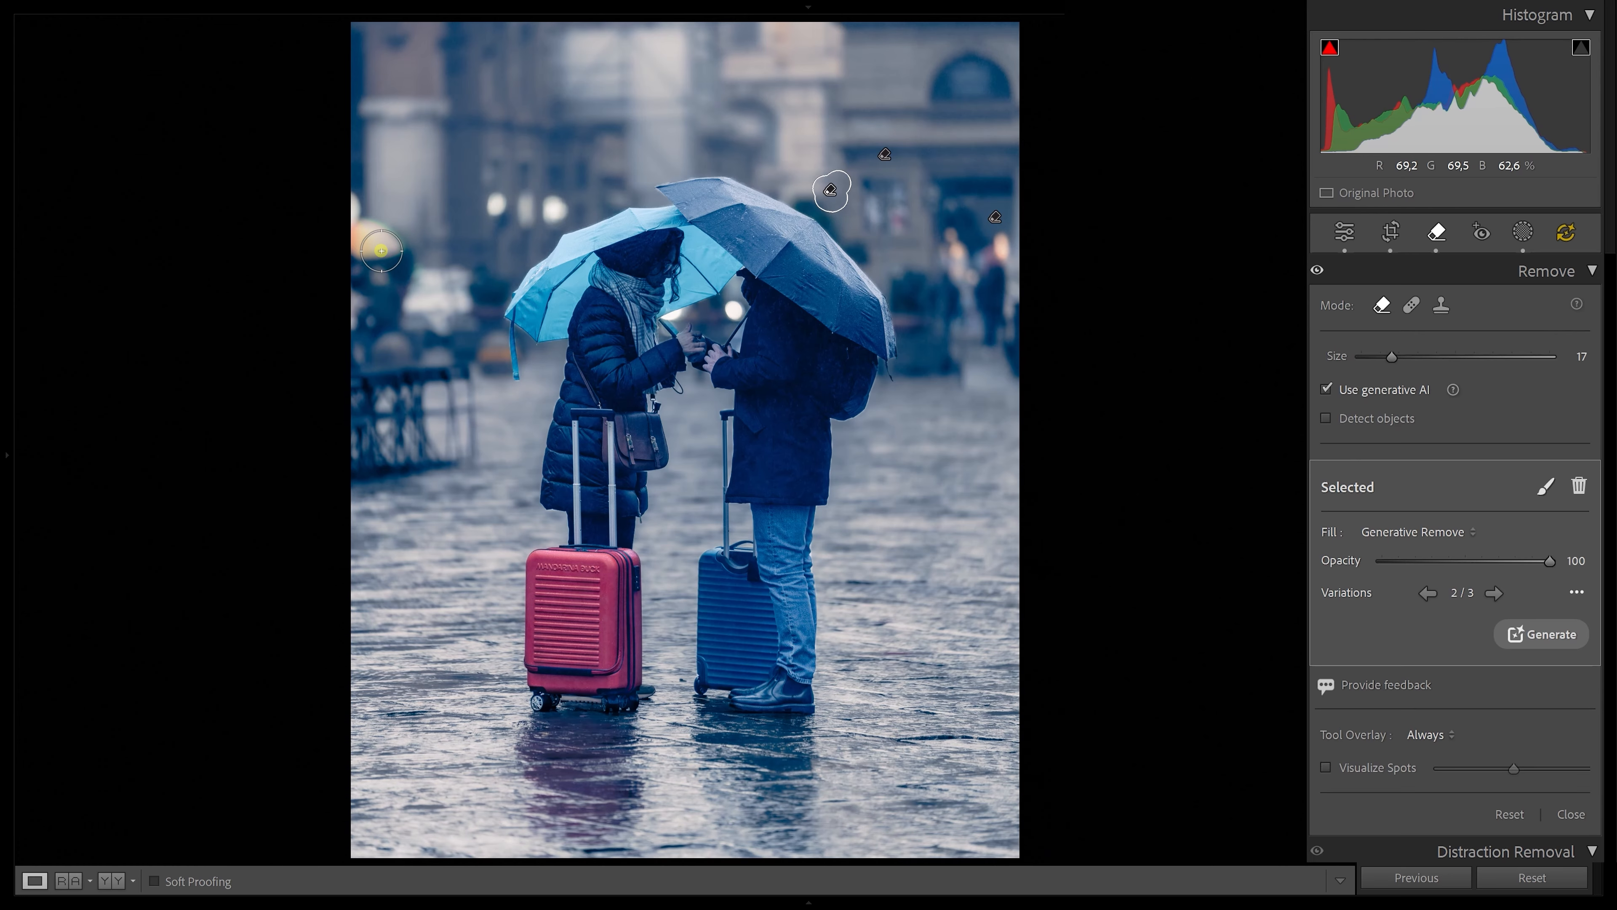
Paint over the yellow umbrella and figures at the left edge for removal
left_click_drag(399, 310, 376, 201)
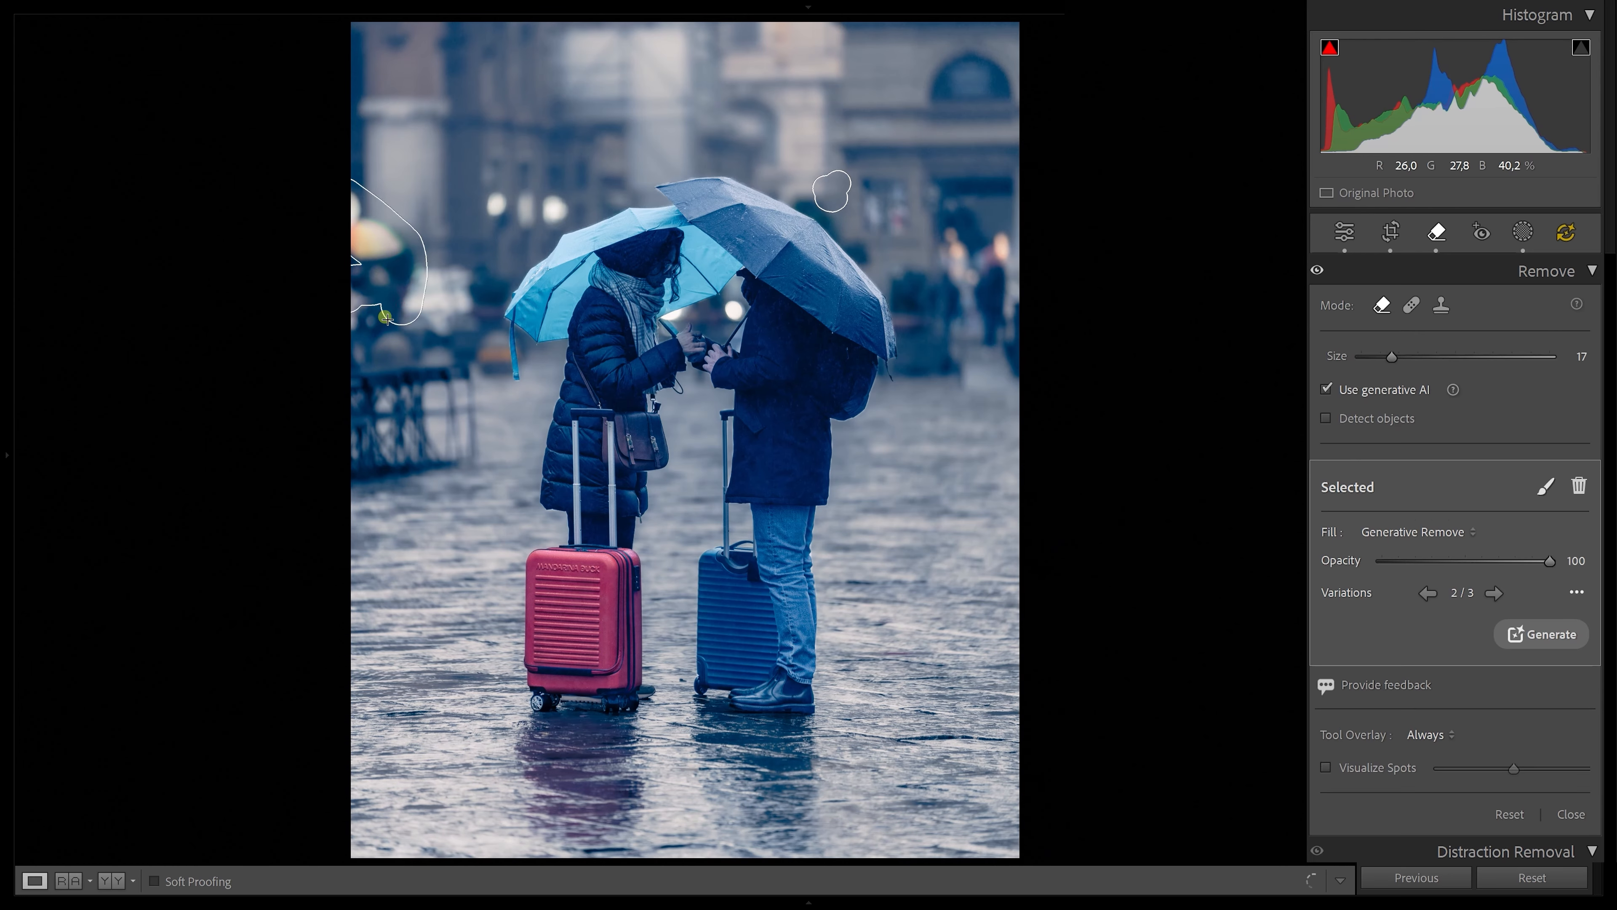
left_click_drag(361, 338, 439, 454)
left_click_drag(414, 281, 494, 363)
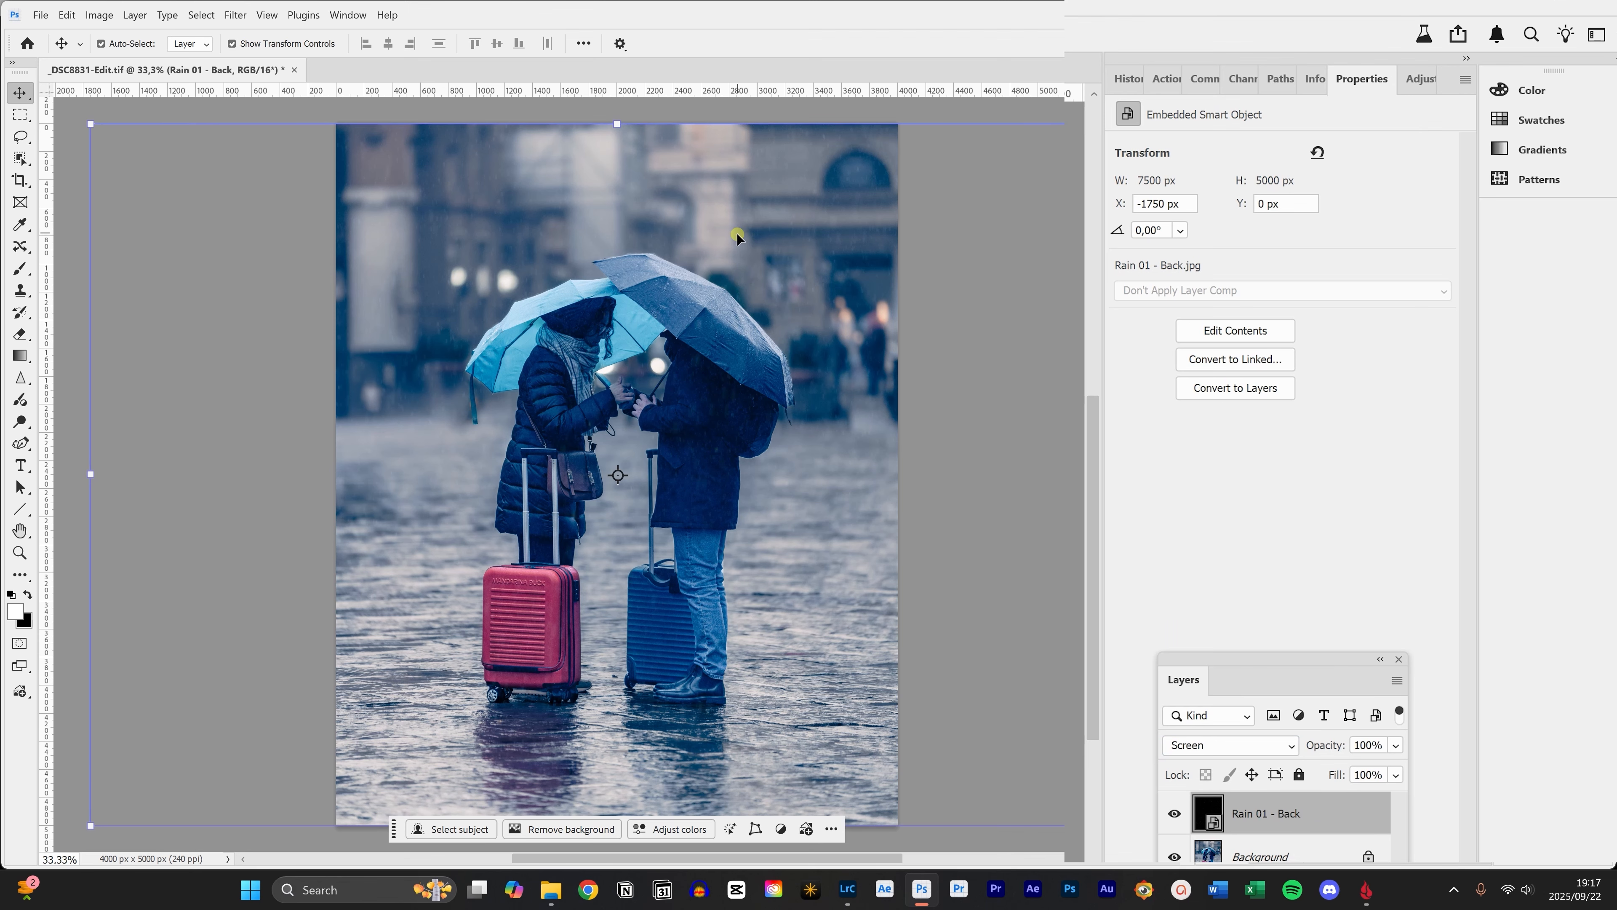
Zoom in on the couple in the Photoshop document
key("ctrl+plus")
key("ctrl+plus")
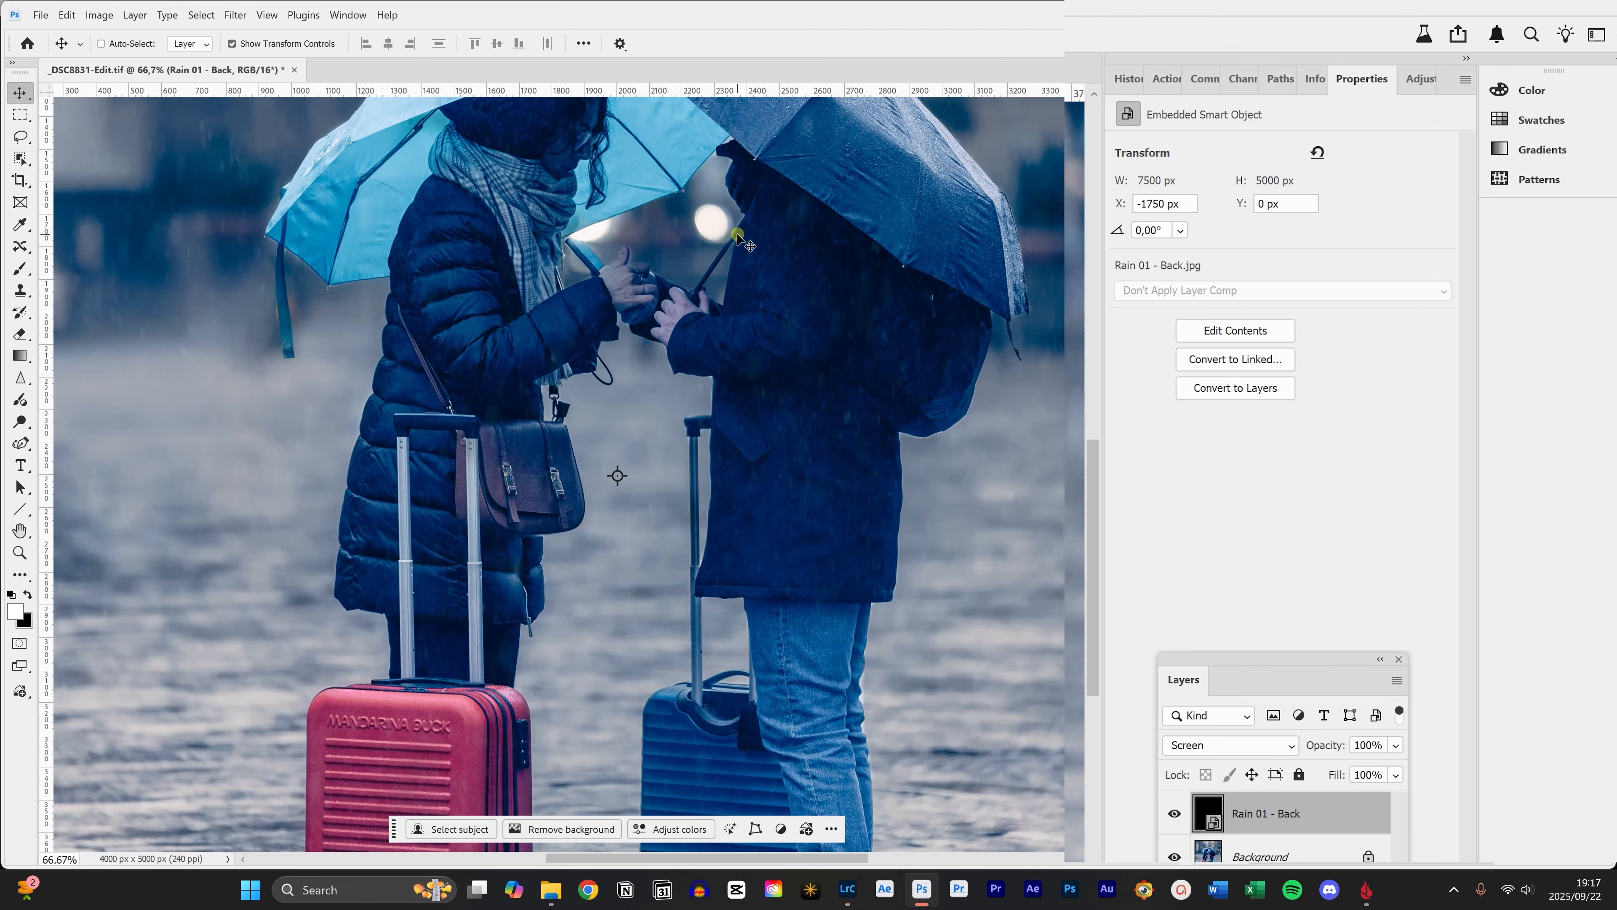